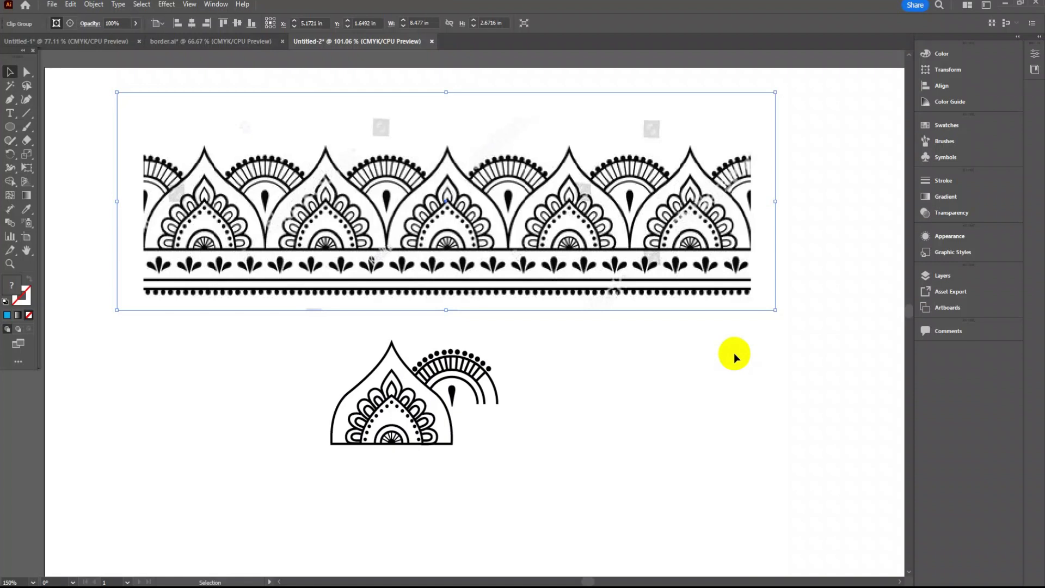
Step: Shift the reference border image over and set the small leaf motif apart in the empty area below it
left_click_drag(596, 286, 553, 284)
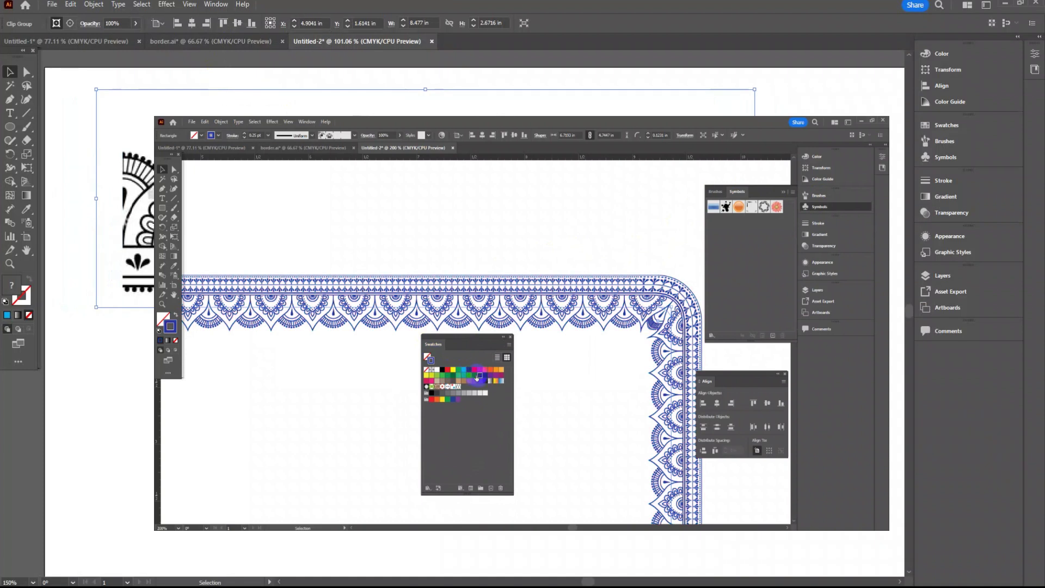
left_click(459, 318)
left_click_drag(453, 314, 516, 316)
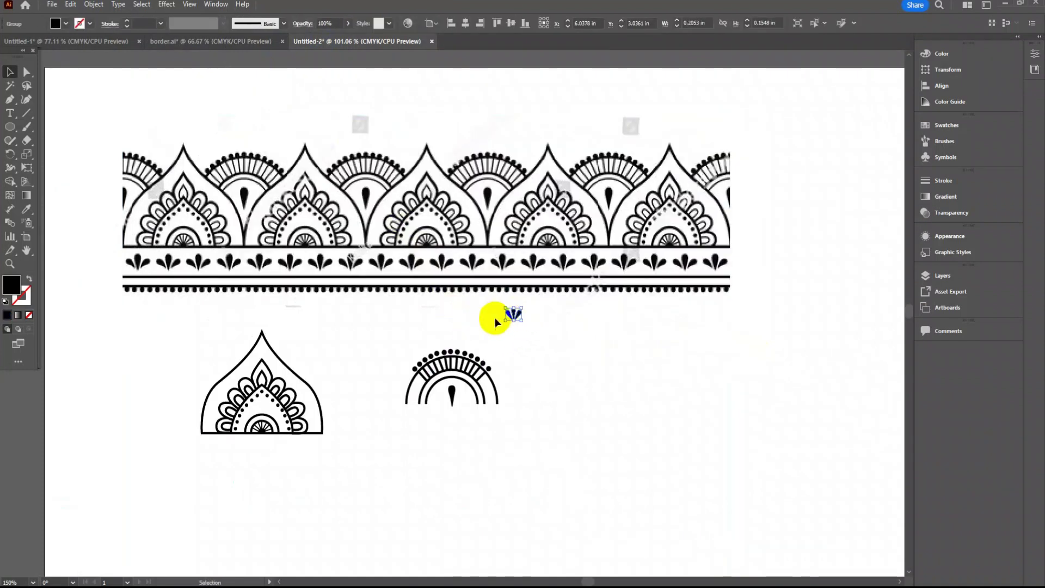
left_click(539, 326)
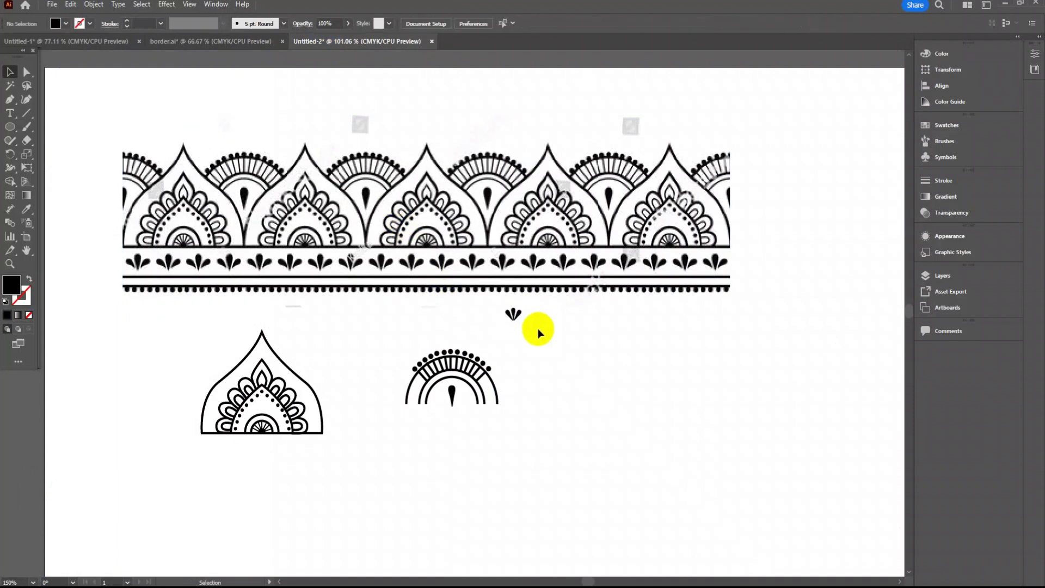
Step: Move the arch motif with its adjoining fan into the empty space below and duplicate the pair edge to edge beside it
scroll(386, 350, "down", 5)
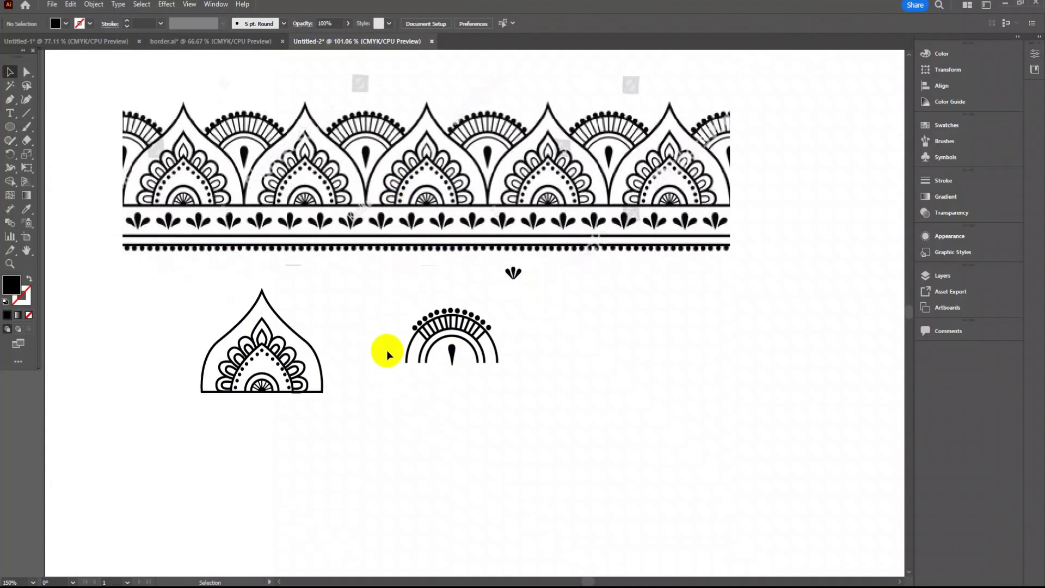
scroll(386, 350, "down", 1)
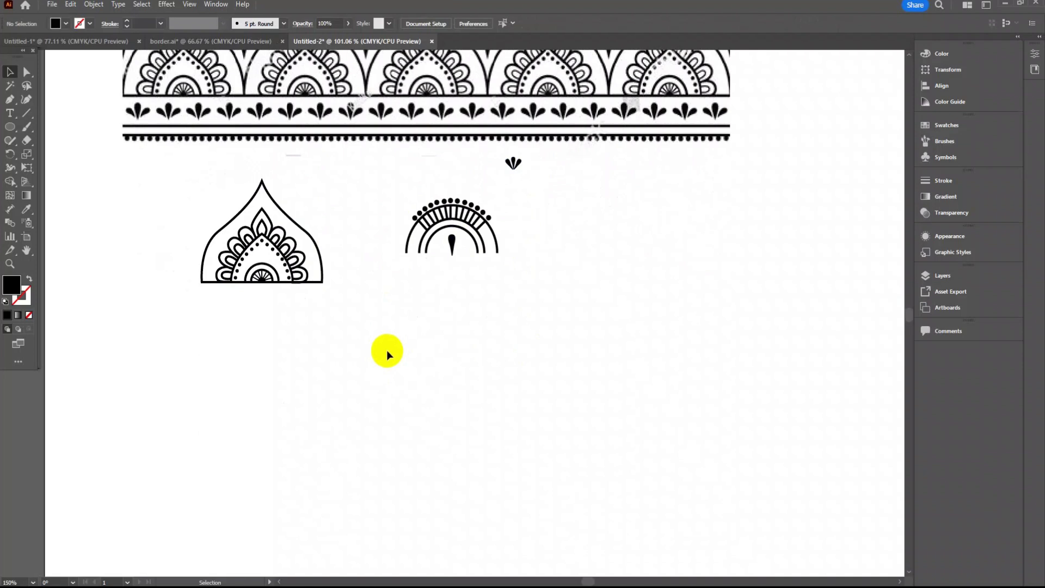
left_click(288, 263)
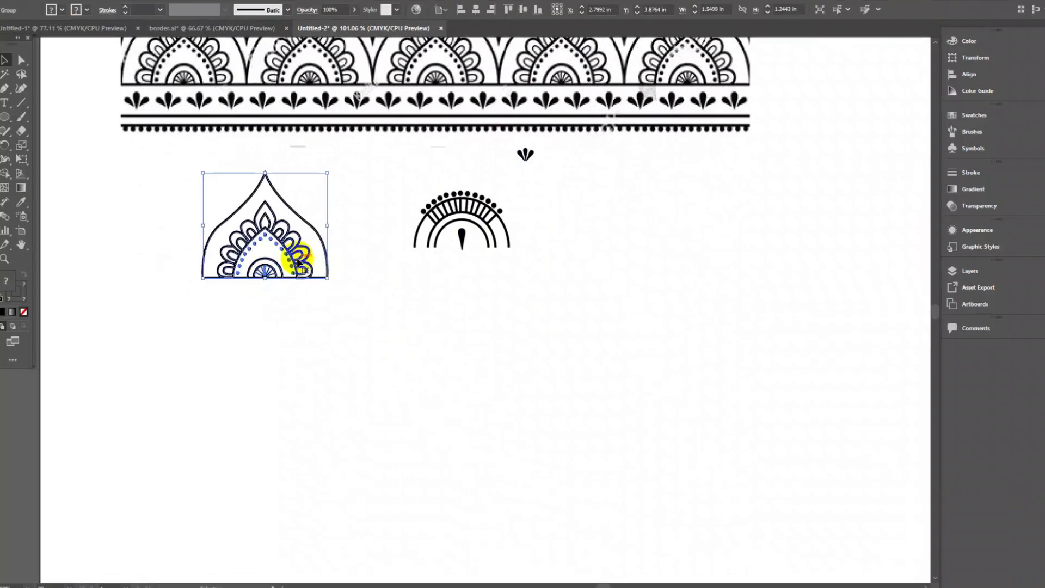
left_click_drag(297, 261, 290, 386)
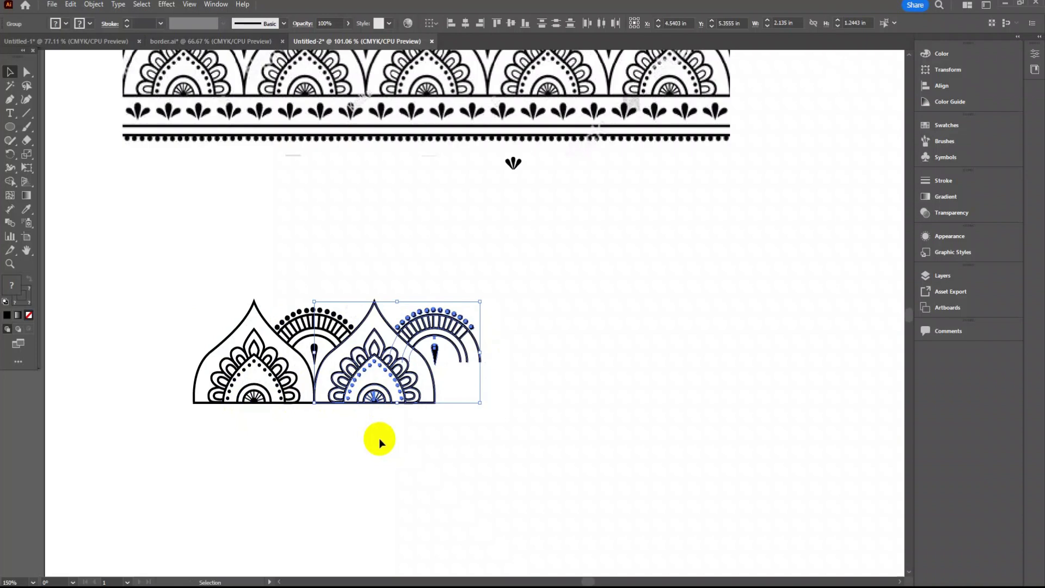
Step: Repeat the last duplication three times to form a row of five arch-and-fan motifs, then deselect
key("ctrl+d")
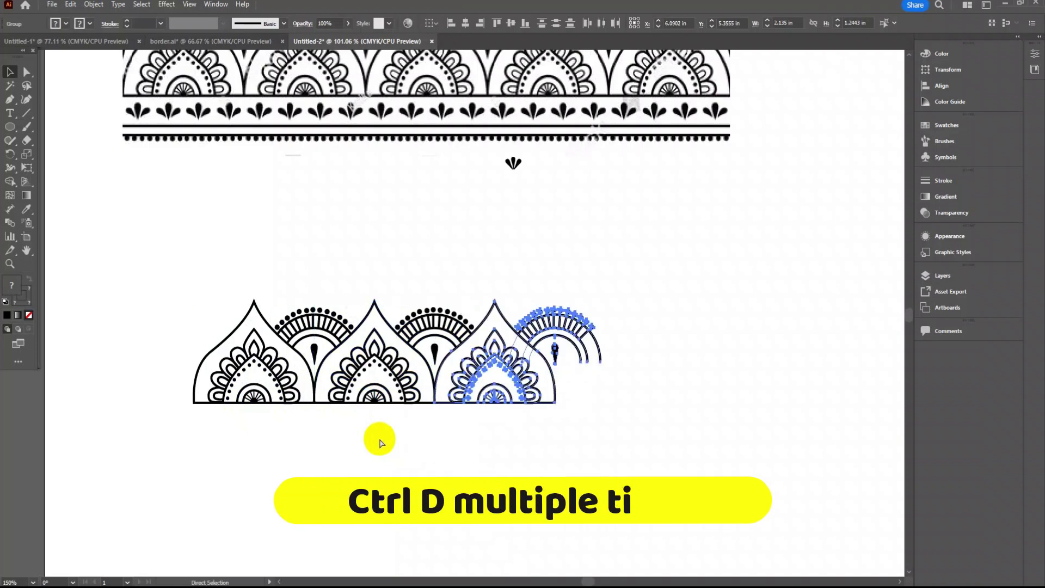
key("ctrl+d")
key("ctrl+d")
left_click(383, 437)
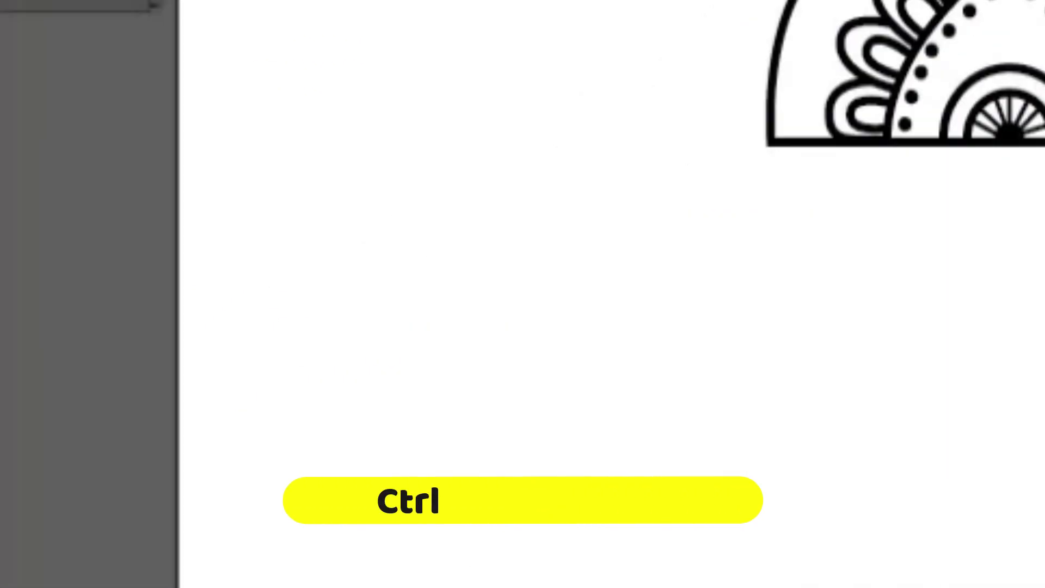
Step: Show the rulers and place vertical guides through the tips of the second and third arches in the row
key("ctrl+r")
left_click_drag(15, 294, 1042, 294)
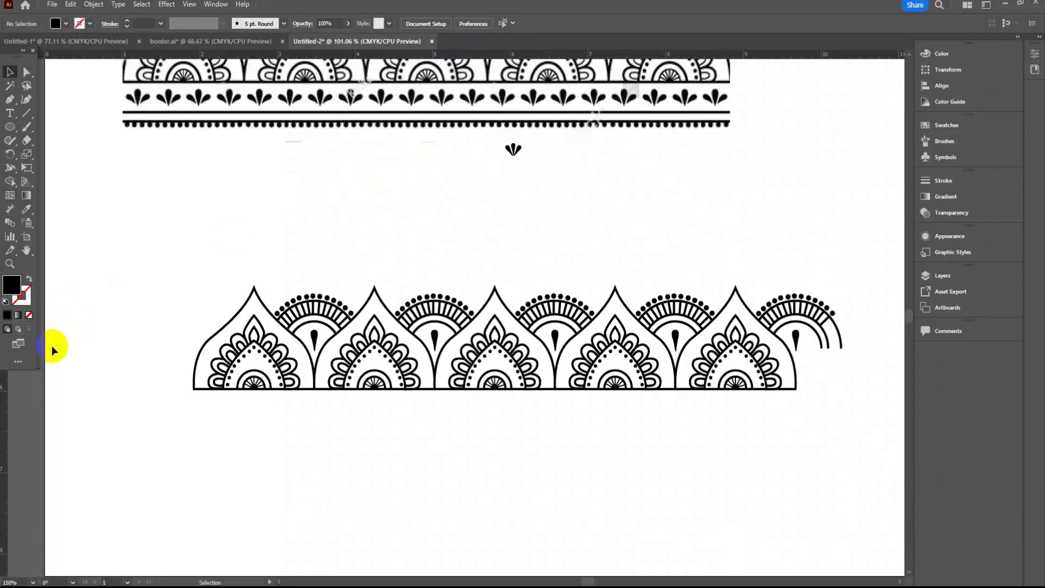
key("z")
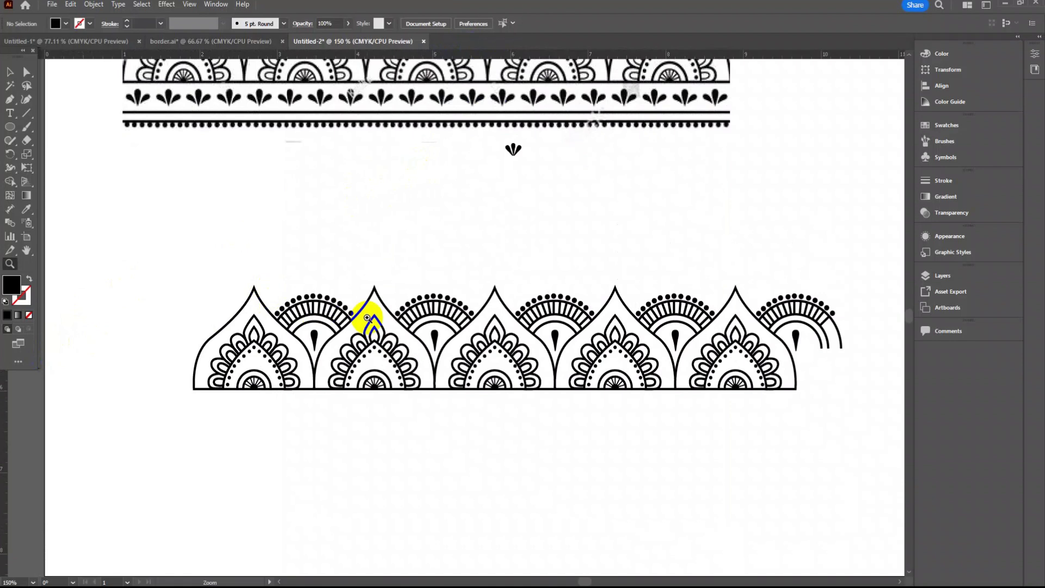
left_click(368, 318)
left_click(468, 341)
key("space")
left_click_drag(472, 332, 368, 375)
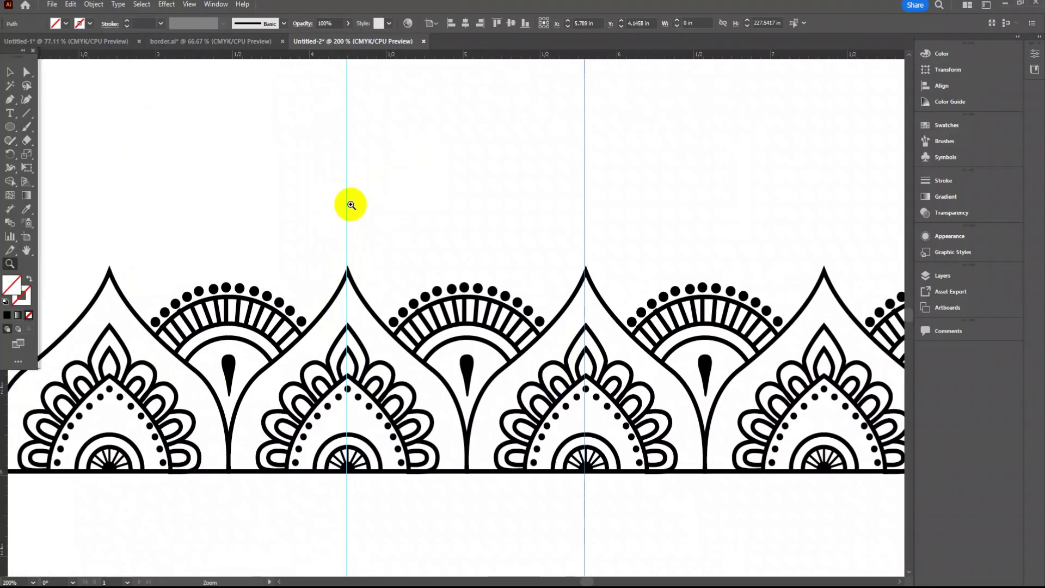
Step: Lock the two vertical guides
left_click(13, 74)
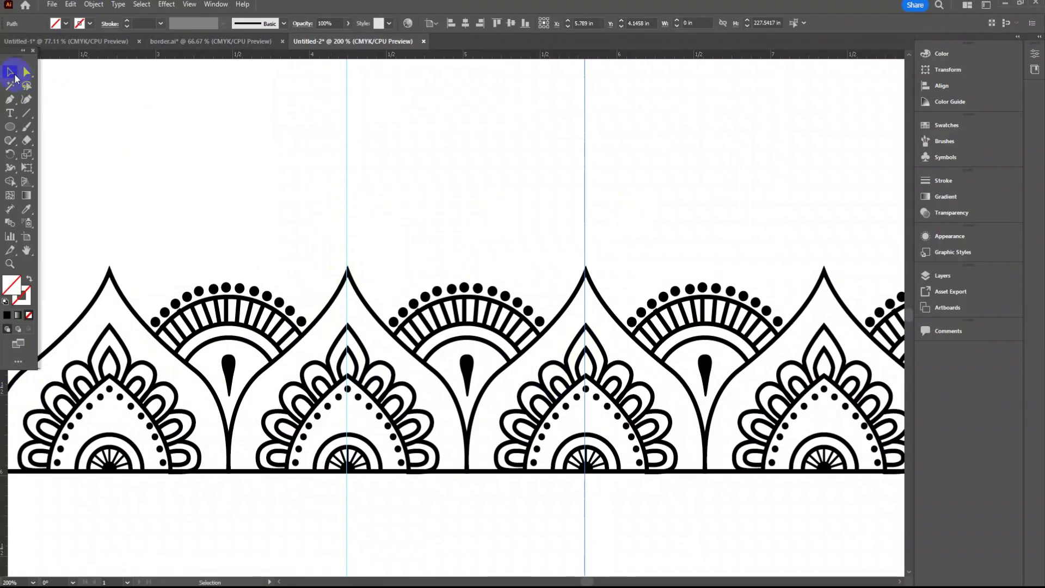
right_click(298, 172)
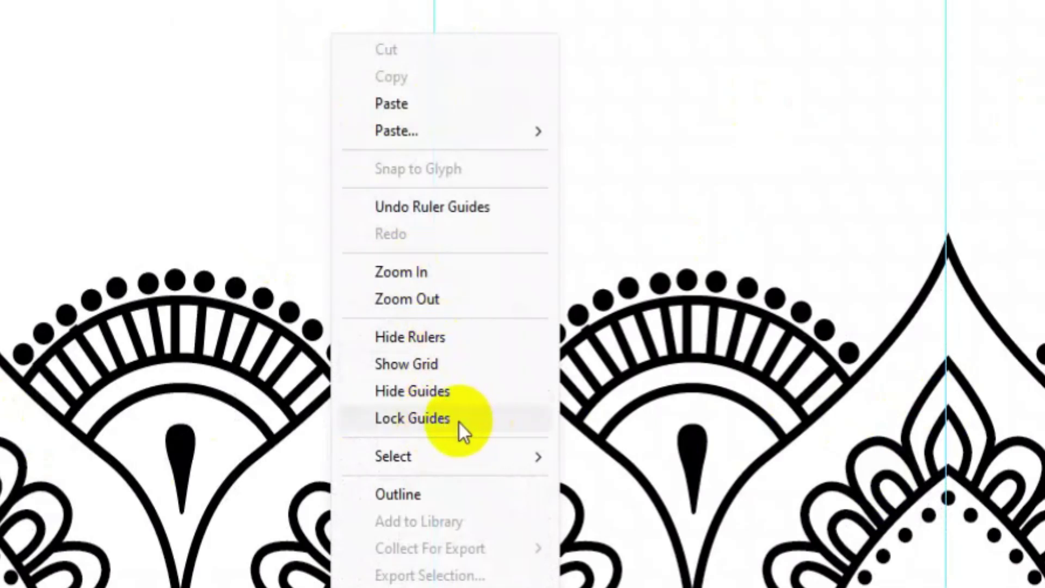
left_click(493, 423)
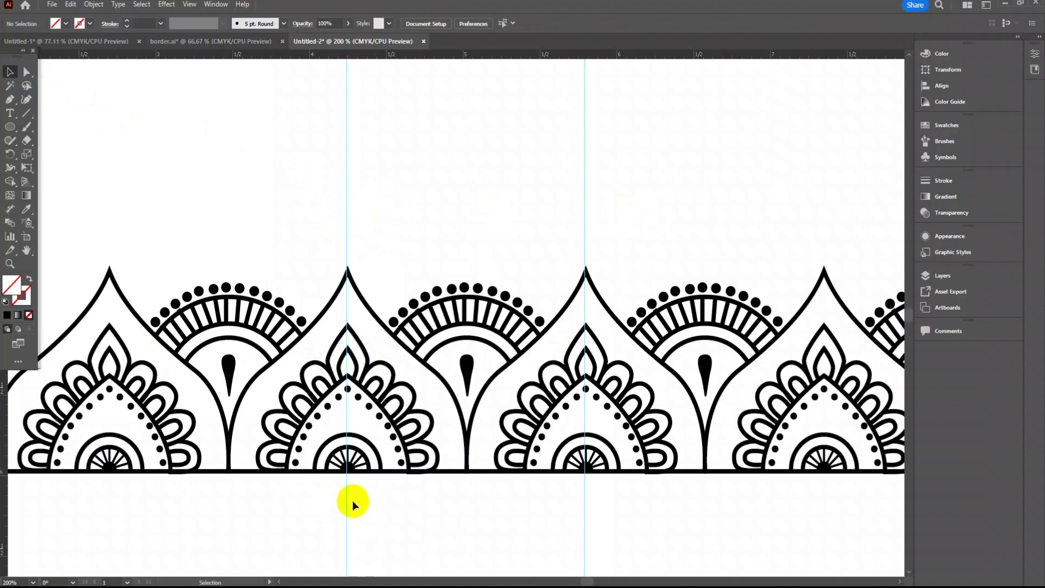
Step: Draw a rectangle about 1.55 by 2.39 in between the two guides and fill it with pale yellow
right_click(11, 128)
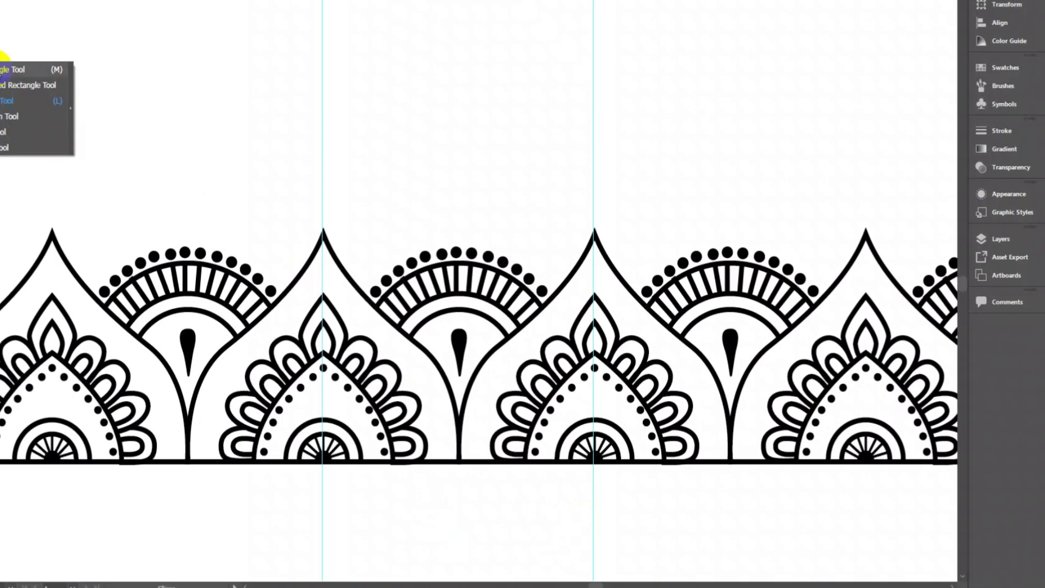
left_click(72, 127)
left_click_drag(323, 116, 592, 554)
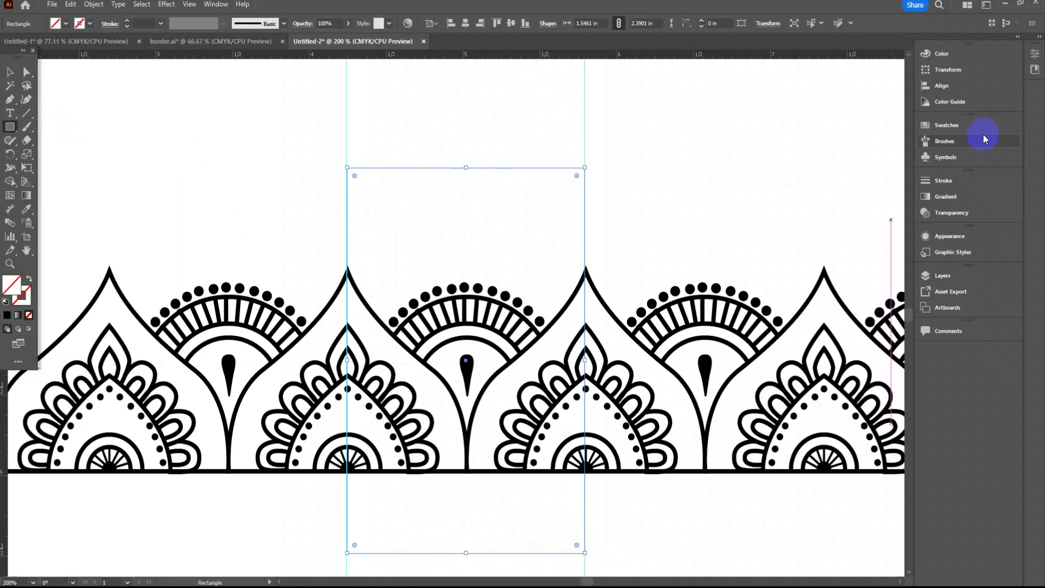
left_click(932, 56)
left_click(819, 77)
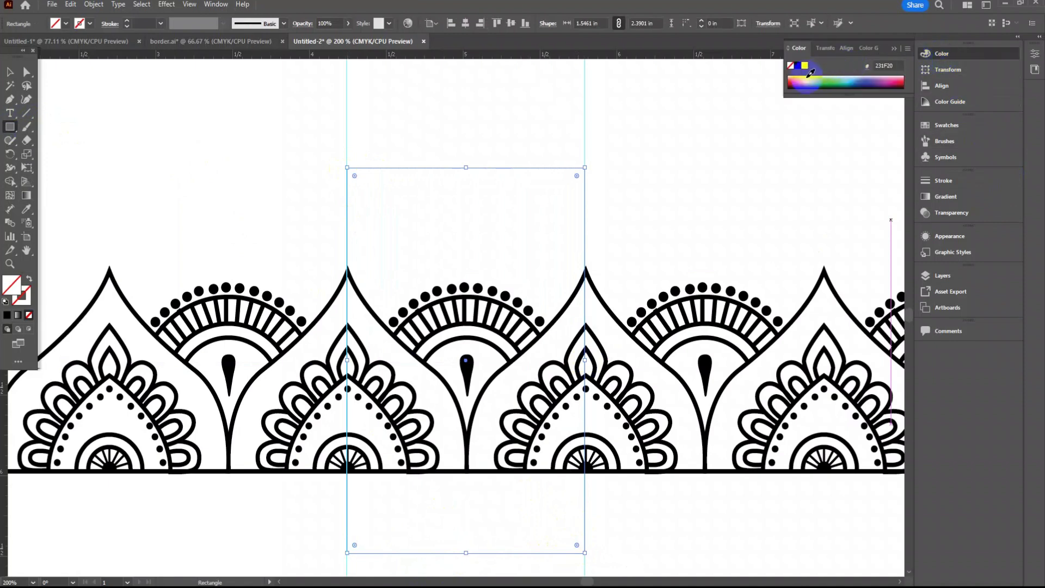
left_click(810, 74)
Step: Send the yellow rectangle behind all the motifs and shift it slightly down between the guides
right_click(486, 219)
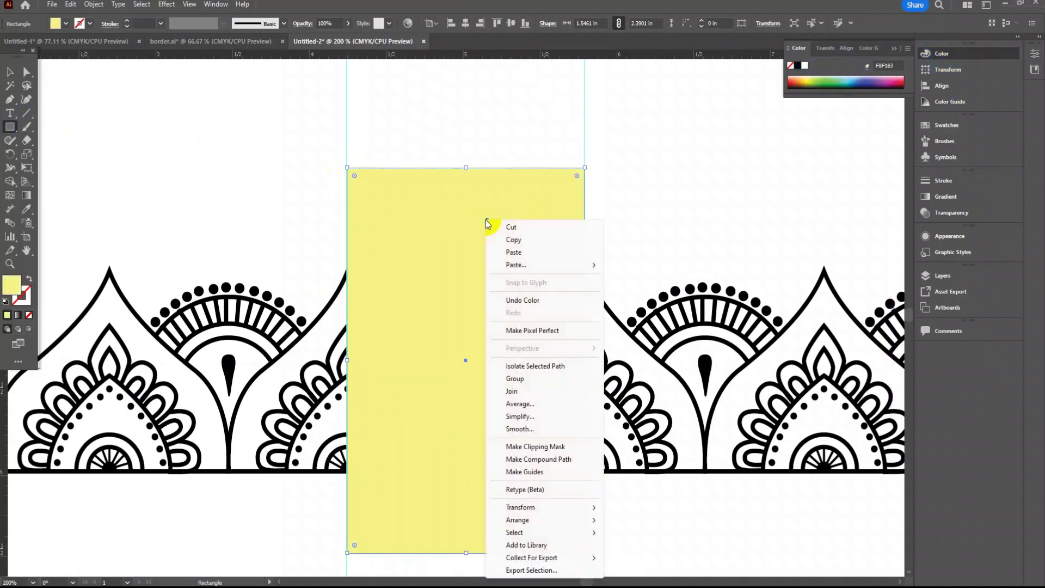
mouse_move(555, 521)
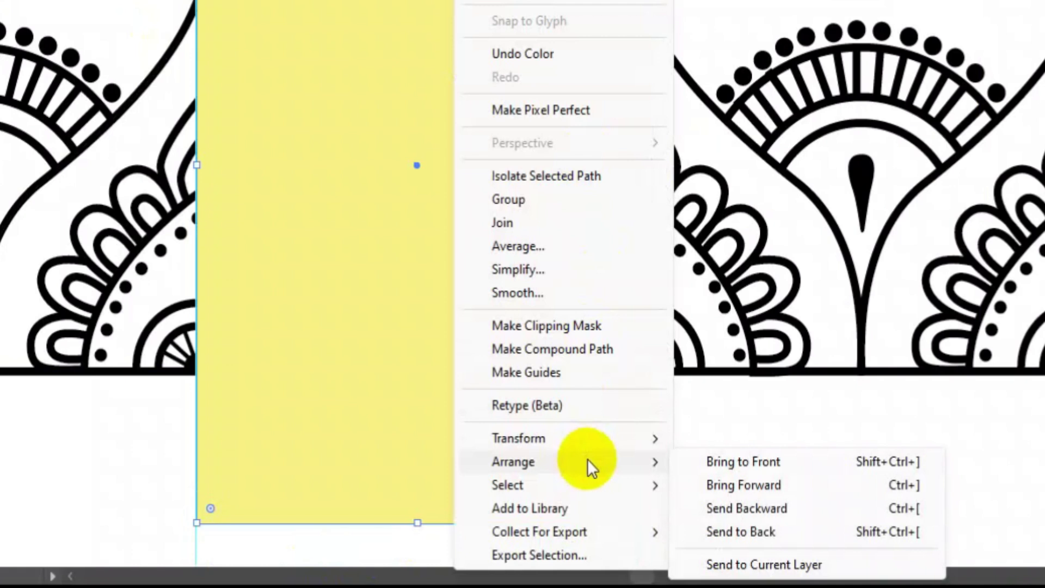
left_click(784, 529)
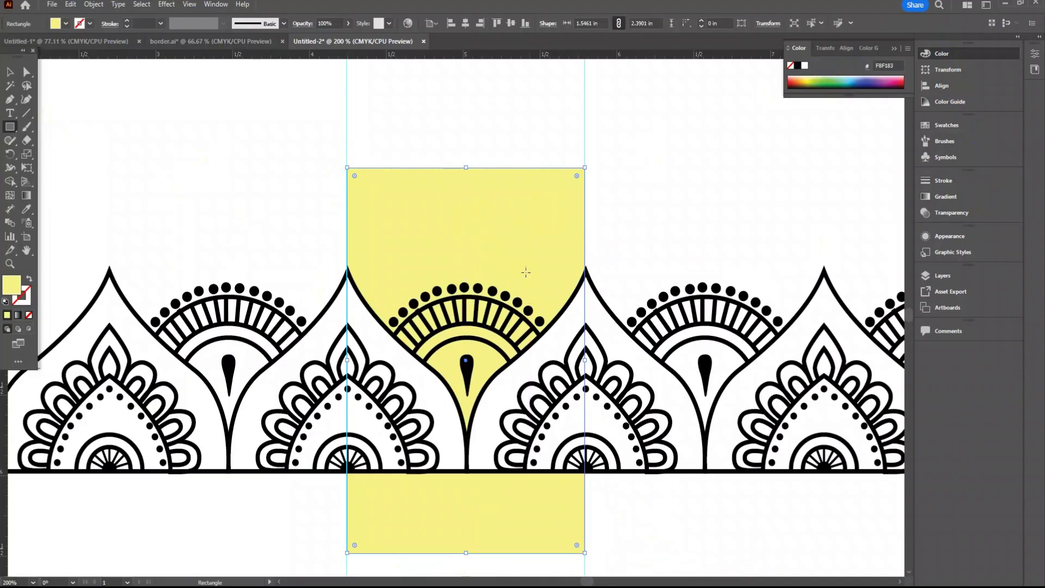
scroll(522, 444, "down", 2)
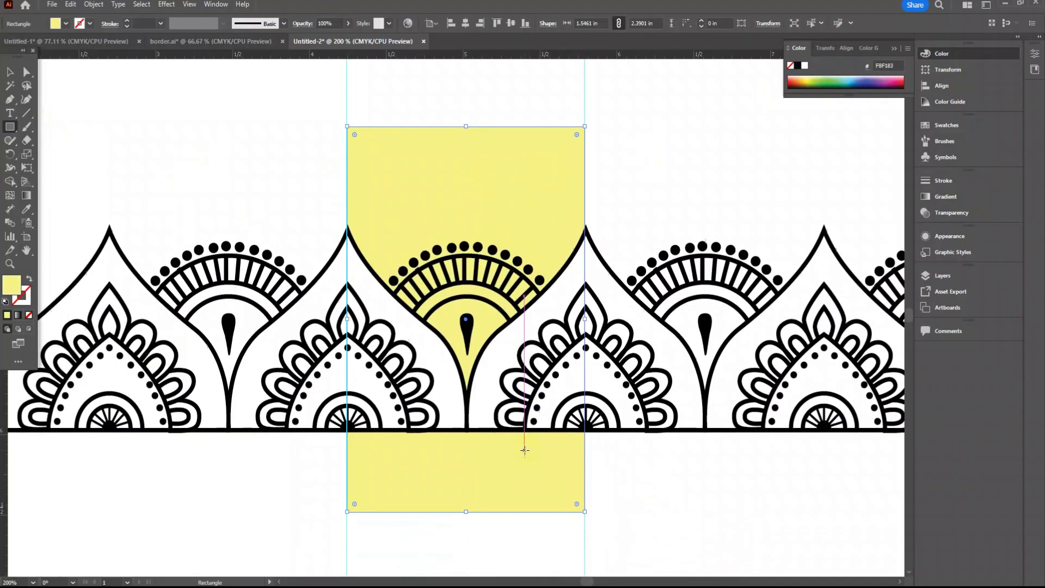
left_click(11, 73)
left_click_drag(454, 171, 474, 207)
scroll(472, 216, "down", 2)
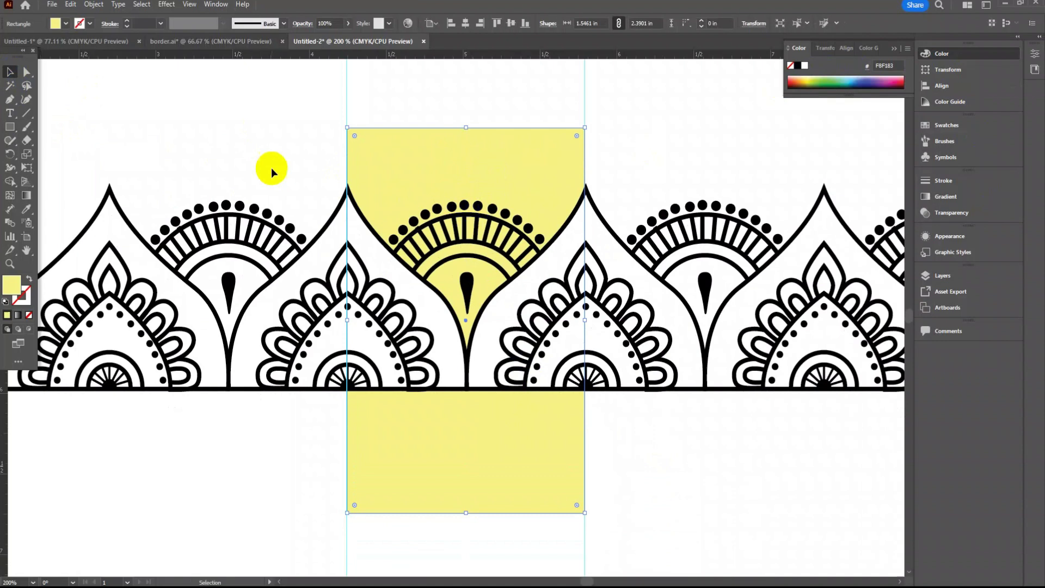
left_click(263, 165)
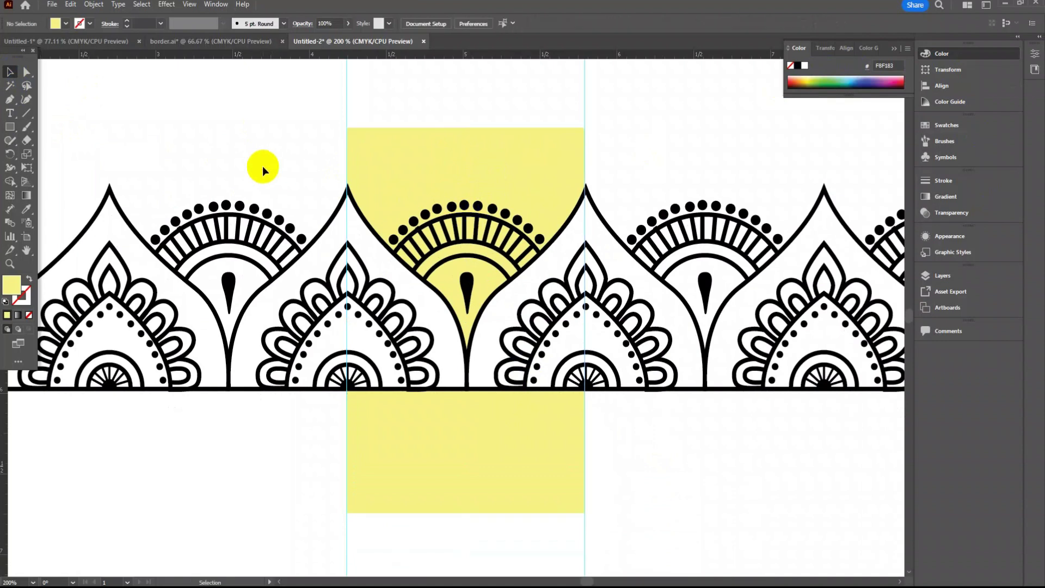
Step: Delete the surplus arches and fans on both sides, keeping only the two arches on the guides and the fan between them
left_click(228, 226)
key("Delete")
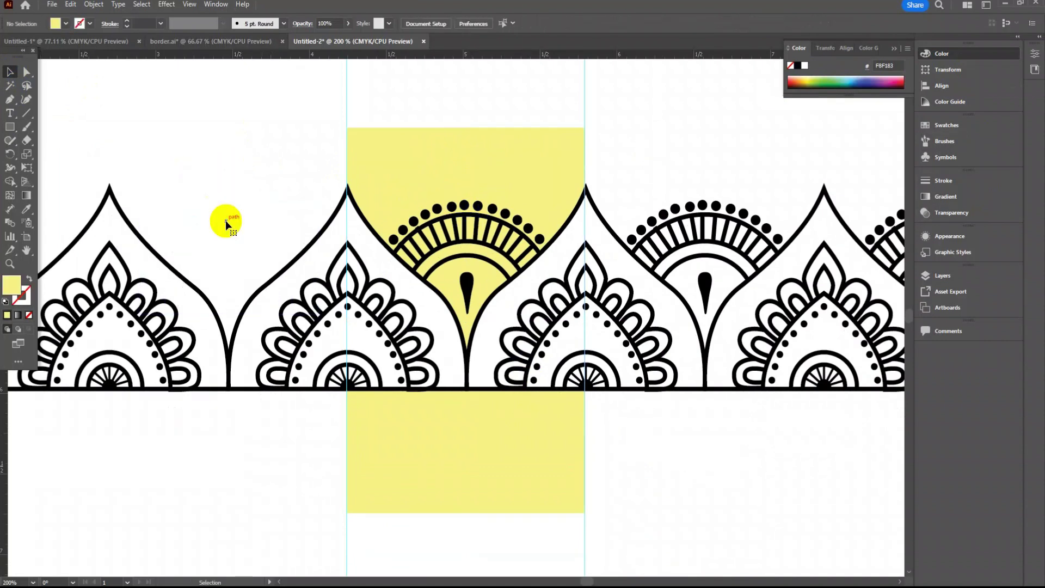
left_click(154, 313)
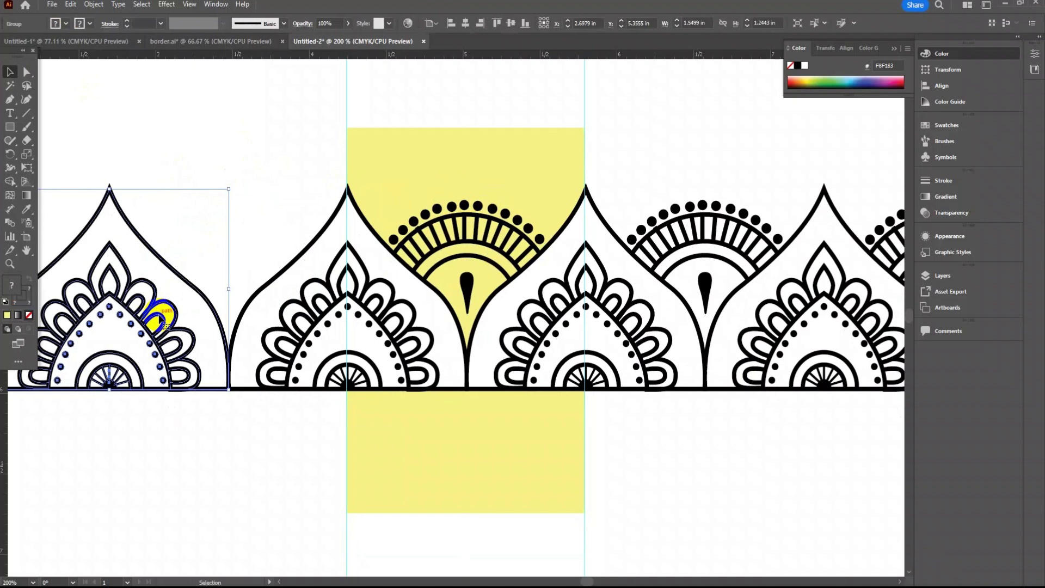
key("Delete")
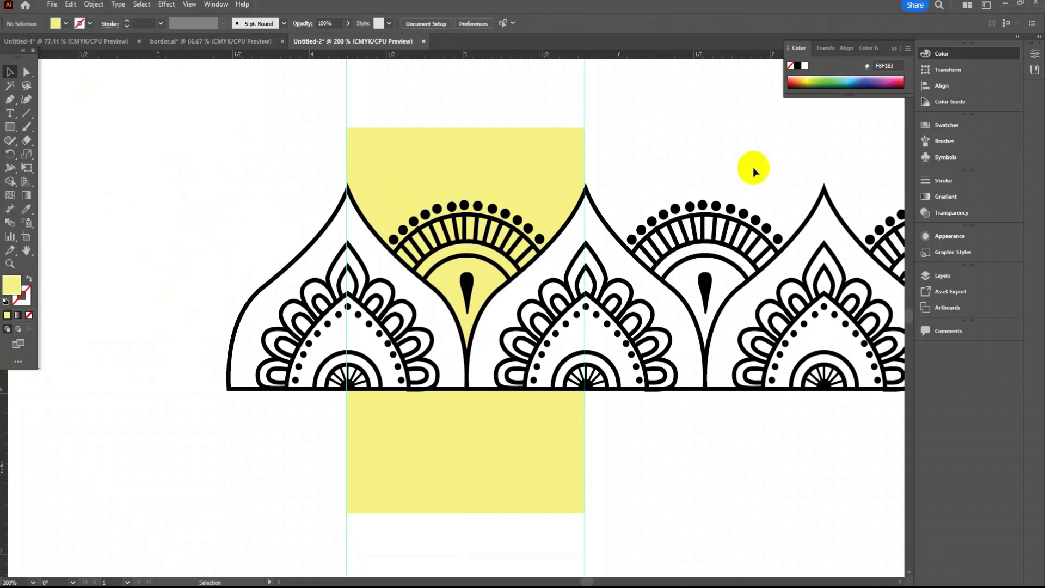
left_click_drag(751, 167, 892, 439)
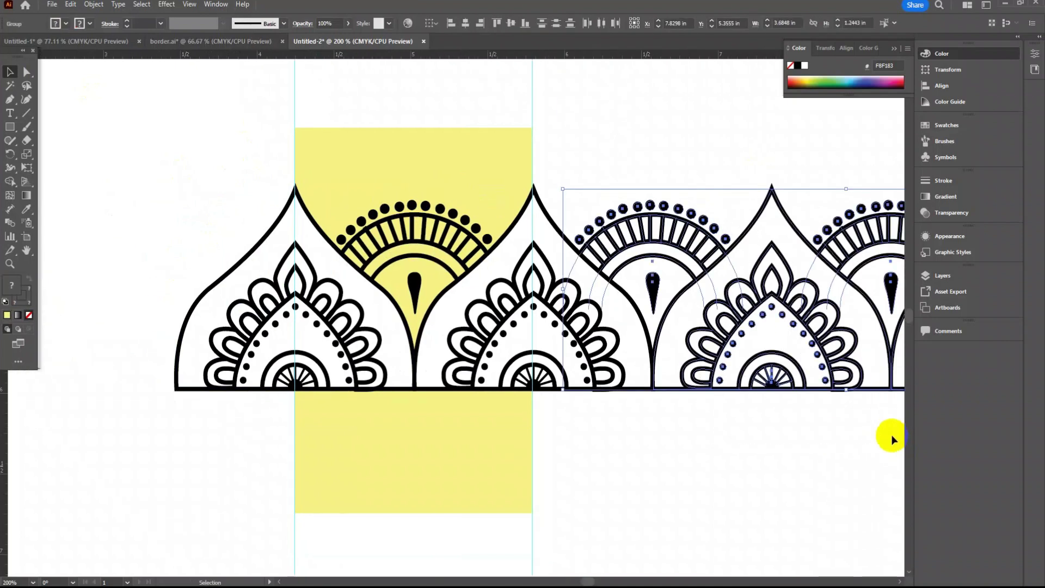
key("Delete")
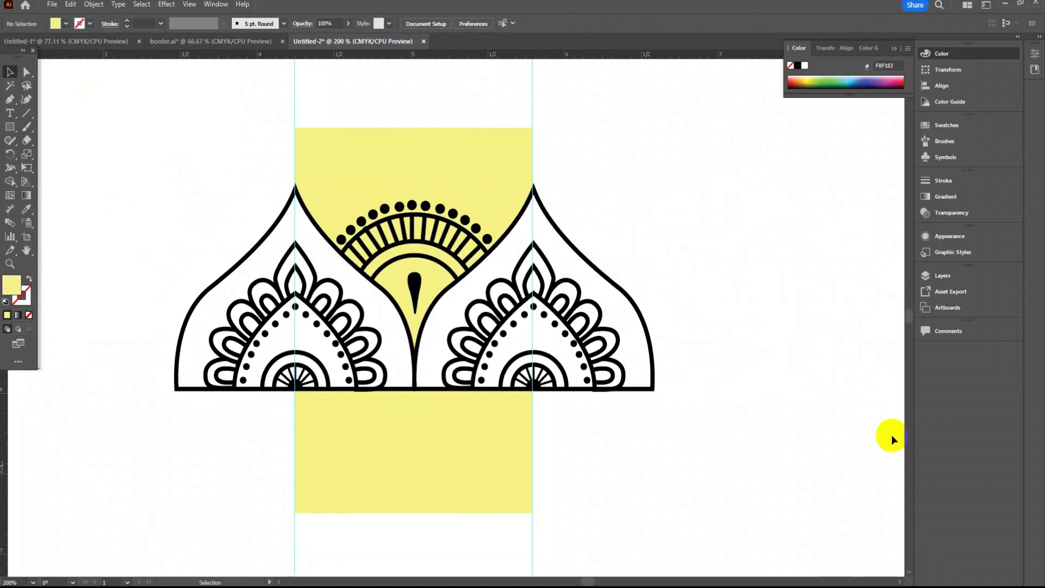
Step: Draw a thin bar about 1.55 in wide between the guides just below the arches' baseline, fill it black and reduce its height
left_click(16, 130)
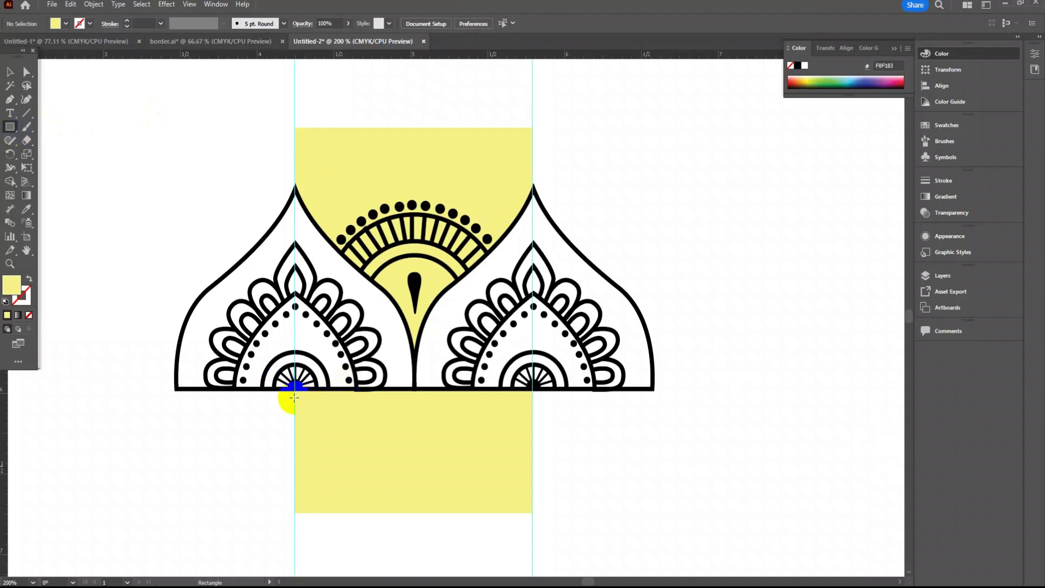
left_click_drag(294, 398, 534, 411)
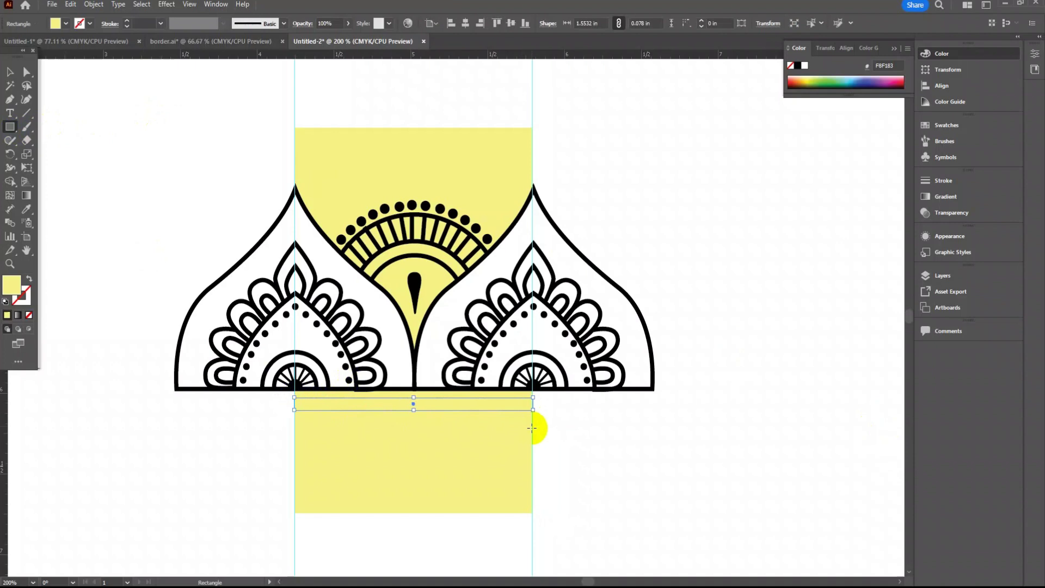
left_click(797, 66)
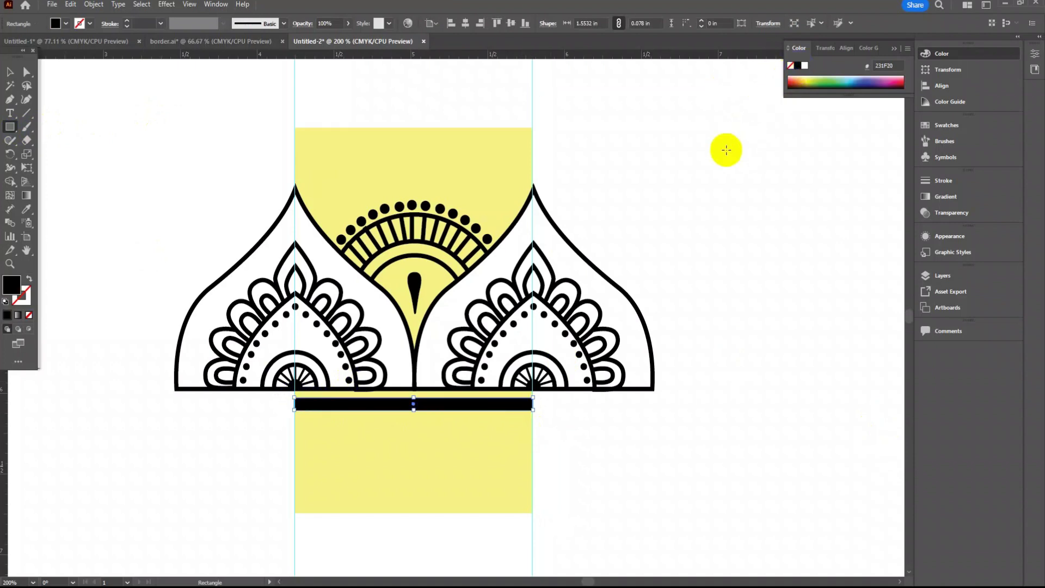
scroll(646, 212, "up", 2)
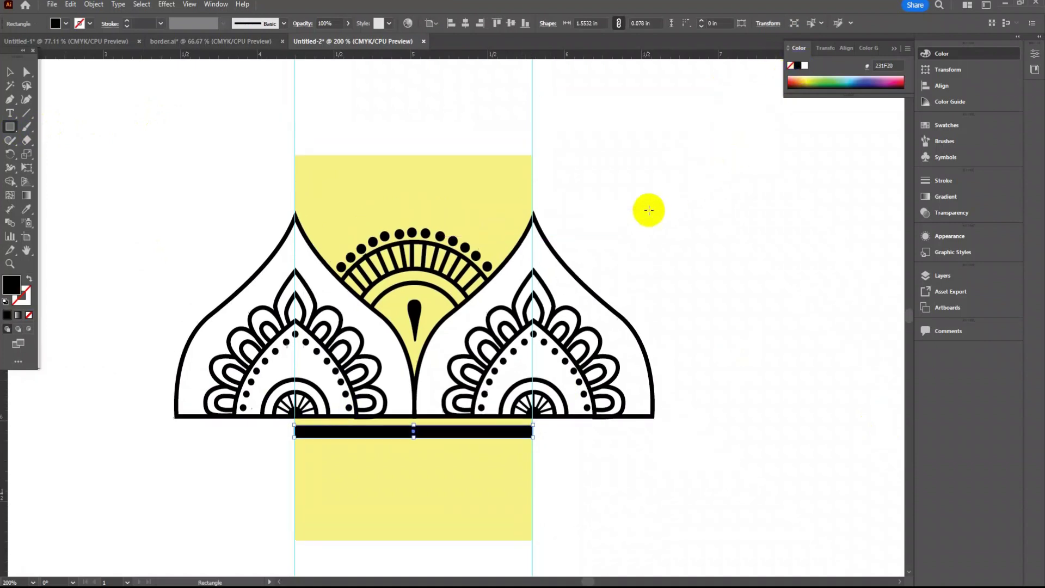
left_click(10, 71)
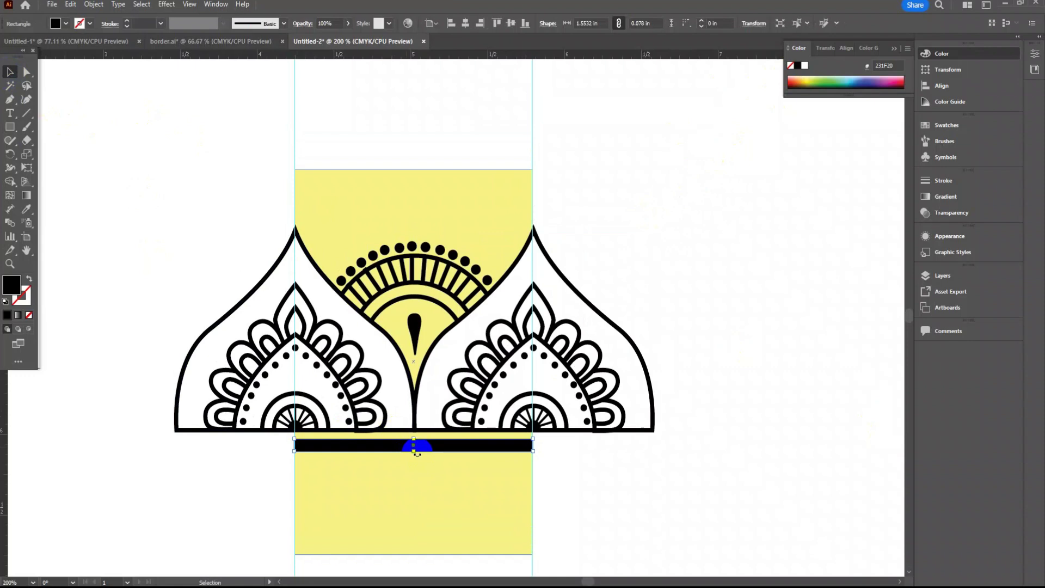
left_click(641, 474)
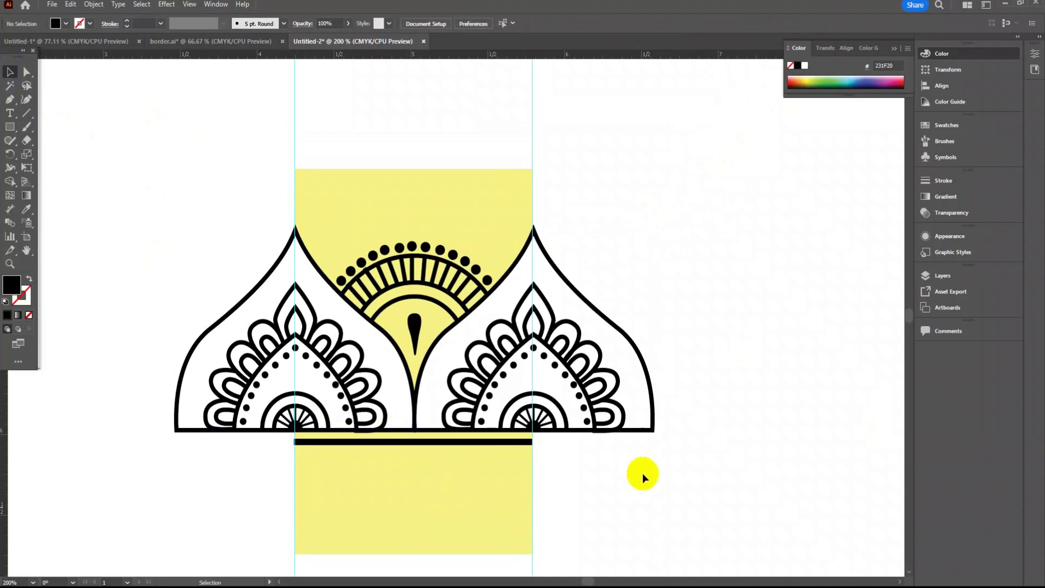
scroll(639, 473, "up", 8)
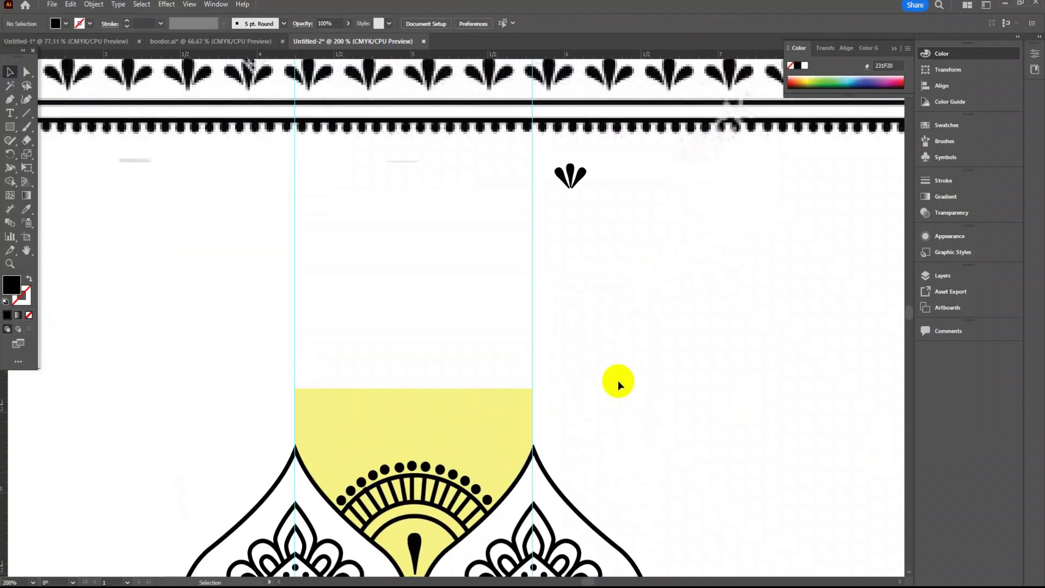
Step: Copy the three-petal leaf motif from beneath the reference border and paste it onto the yellow rectangle below the black bar
scroll(617, 381, "up", 4)
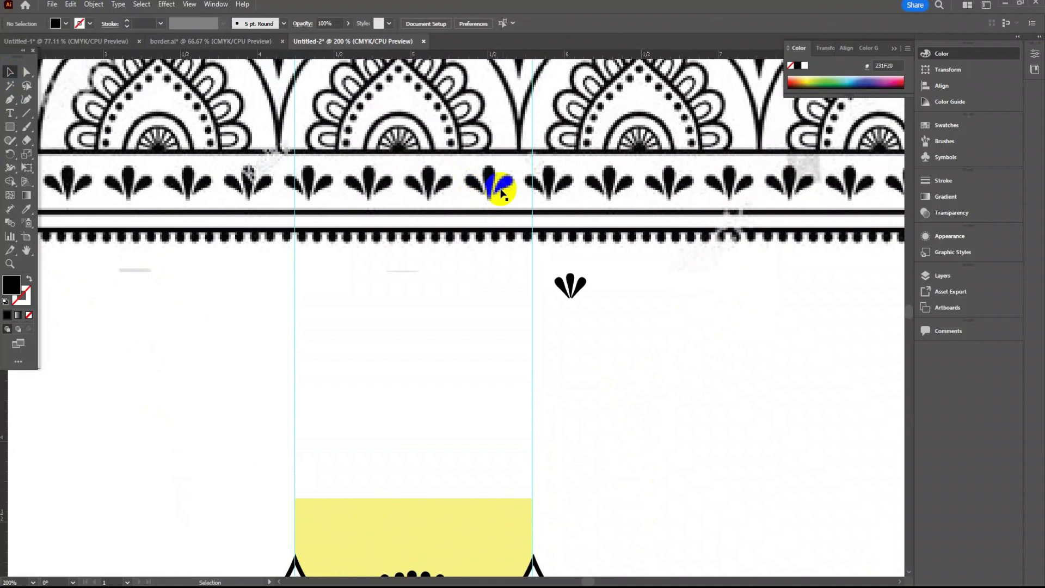
left_click(570, 282)
scroll(589, 329, "down", 6)
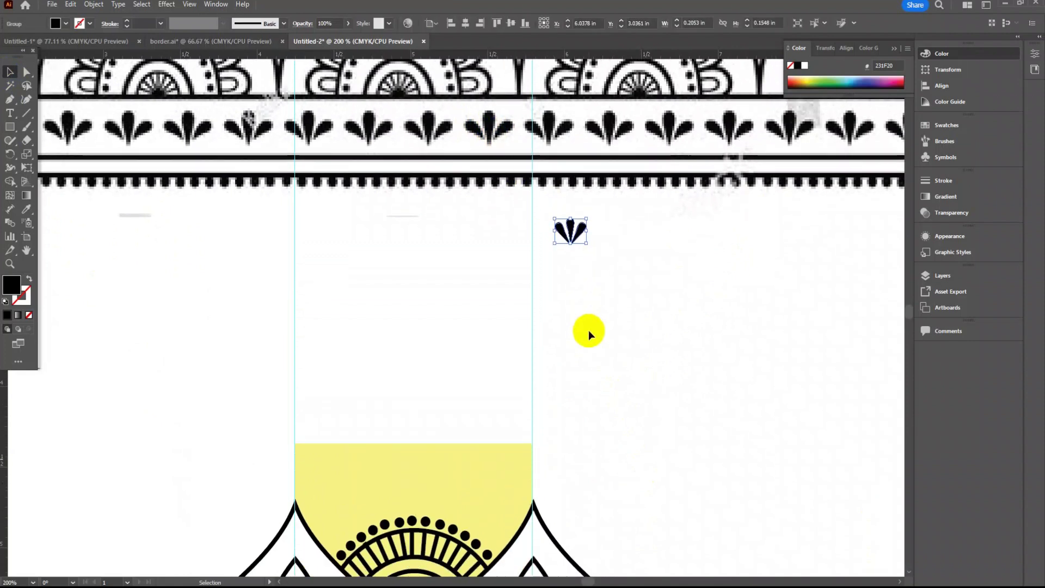
scroll(589, 330, "down", 6)
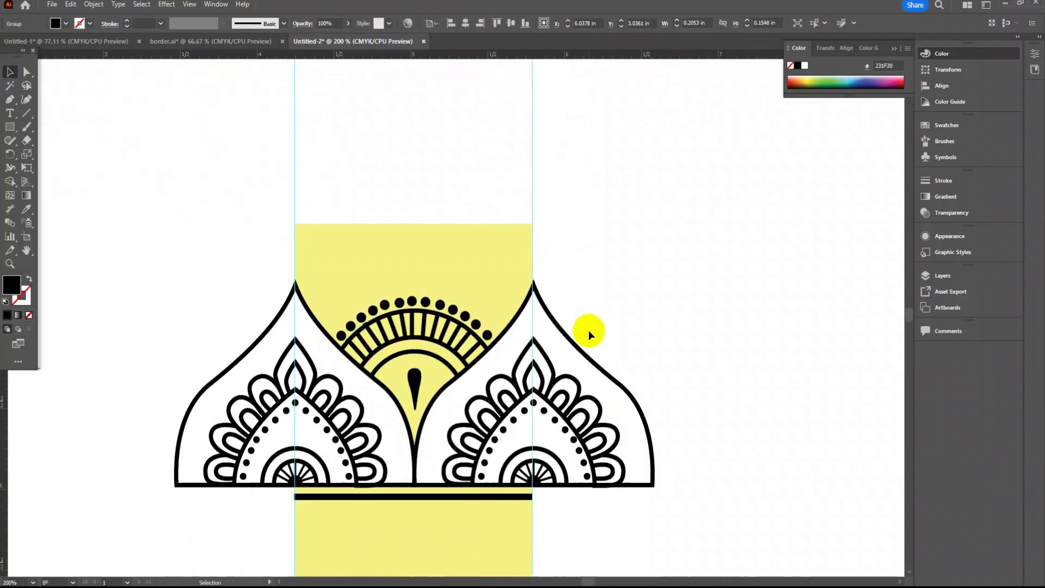
key("ctrl+v")
scroll(585, 333, "down", 2)
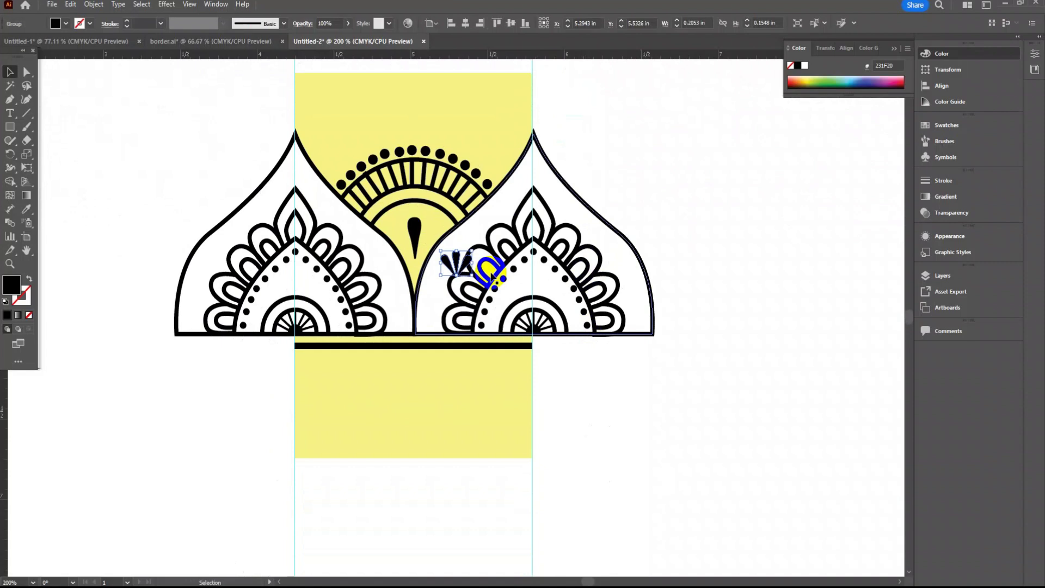
left_click_drag(457, 263, 401, 372)
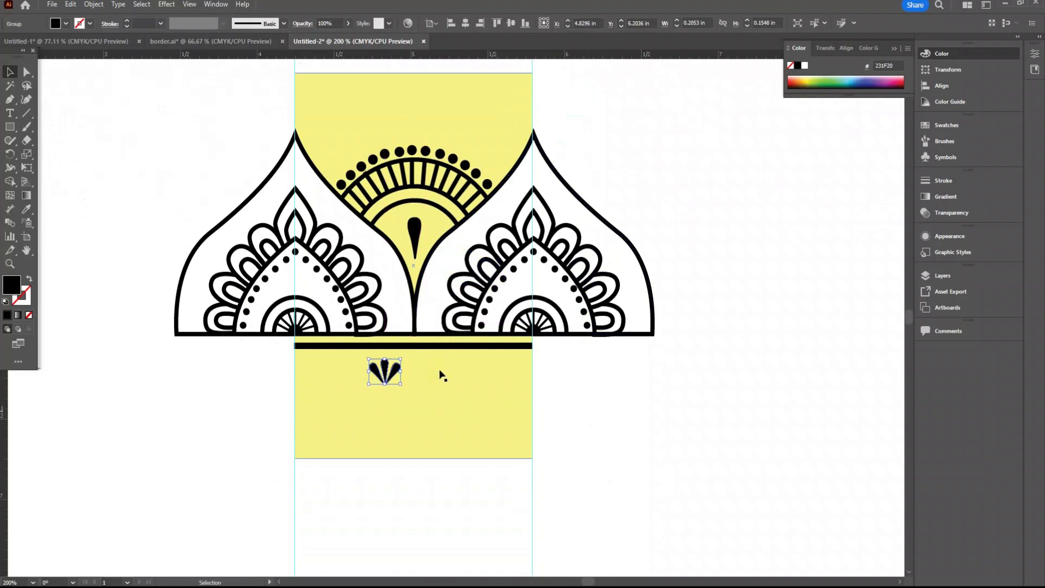
Step: Move the leaf motif against the left guide, just under the black bar
key("ctrl+=")
left_click_drag(455, 329, 512, 393)
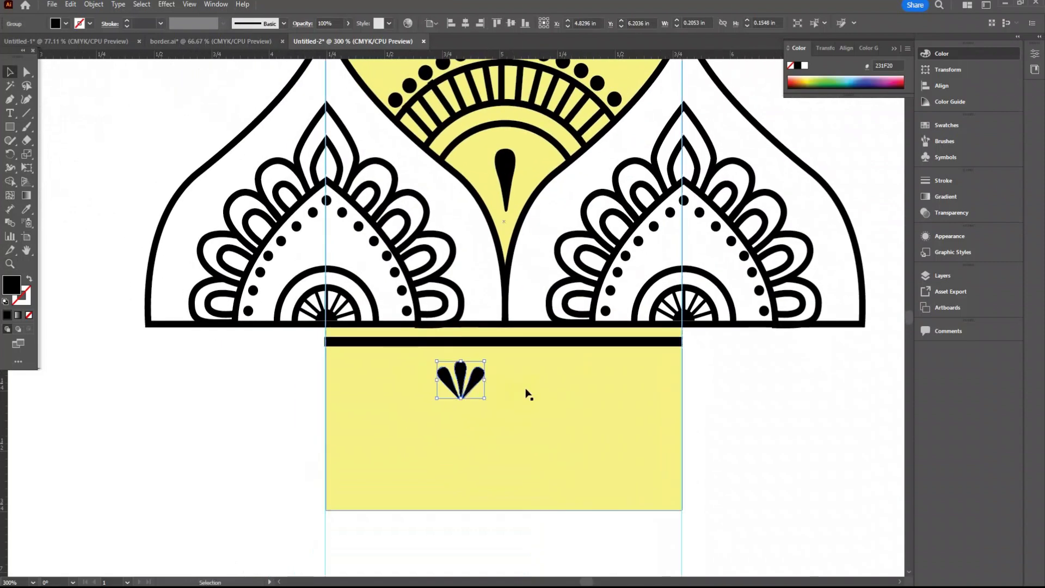
left_click(704, 392)
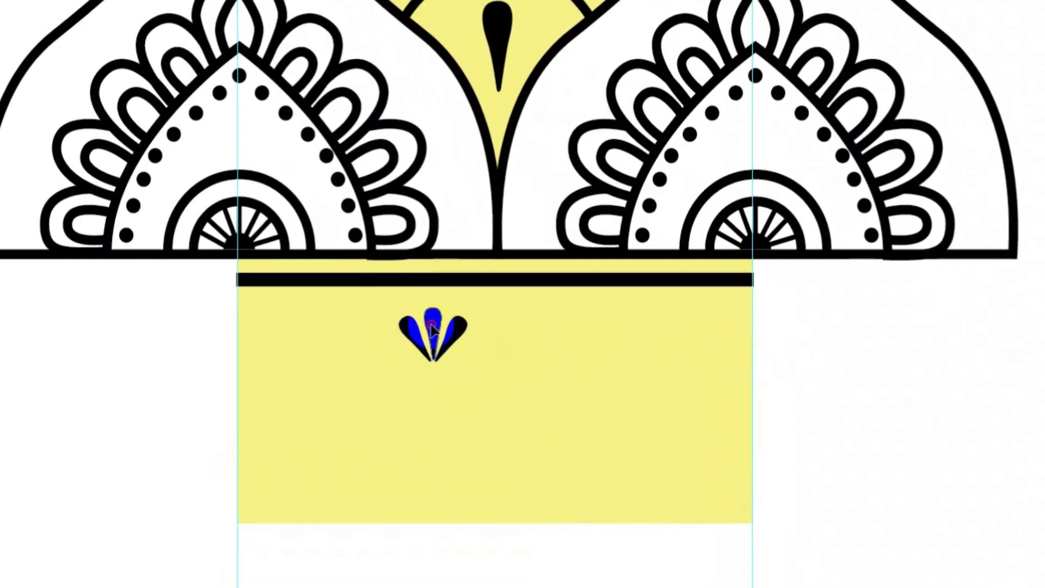
left_click_drag(431, 329, 269, 315)
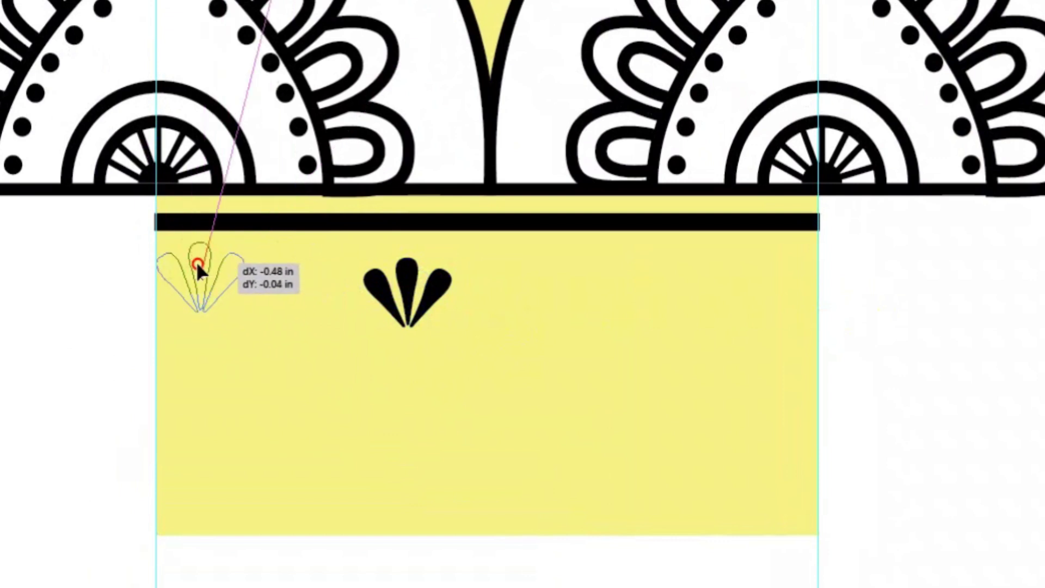
left_click(119, 269)
Step: Duplicate the leaf motif sideways and repeat the copy to form a row of seven reaching the right guide
left_click_drag(197, 267, 300, 276)
left_click(163, 273)
key("ctrl+d")
key("ctrl+d")
key("ctrl+d")
key("ctrl+d")
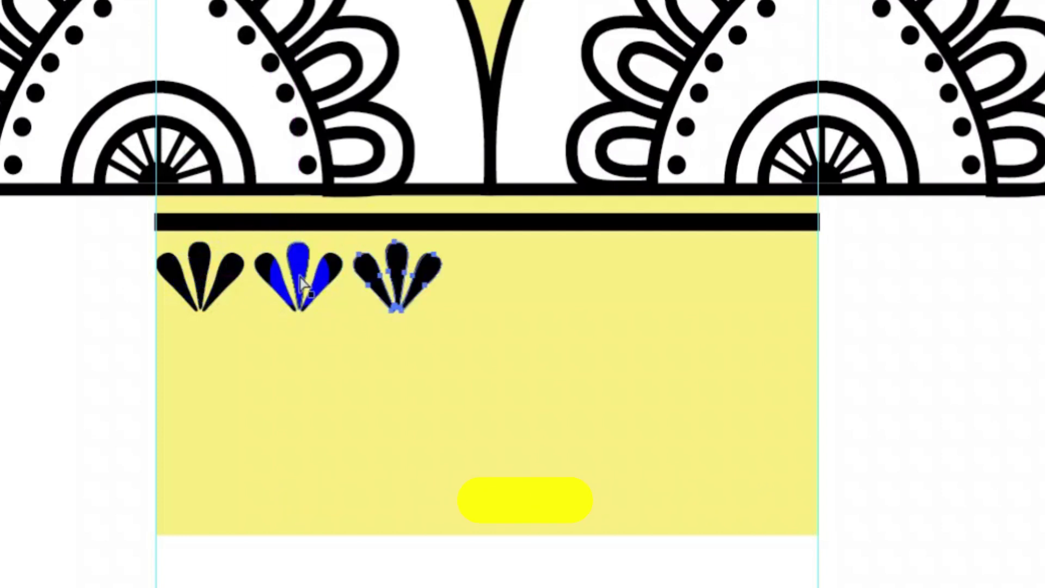
key("ctrl+d")
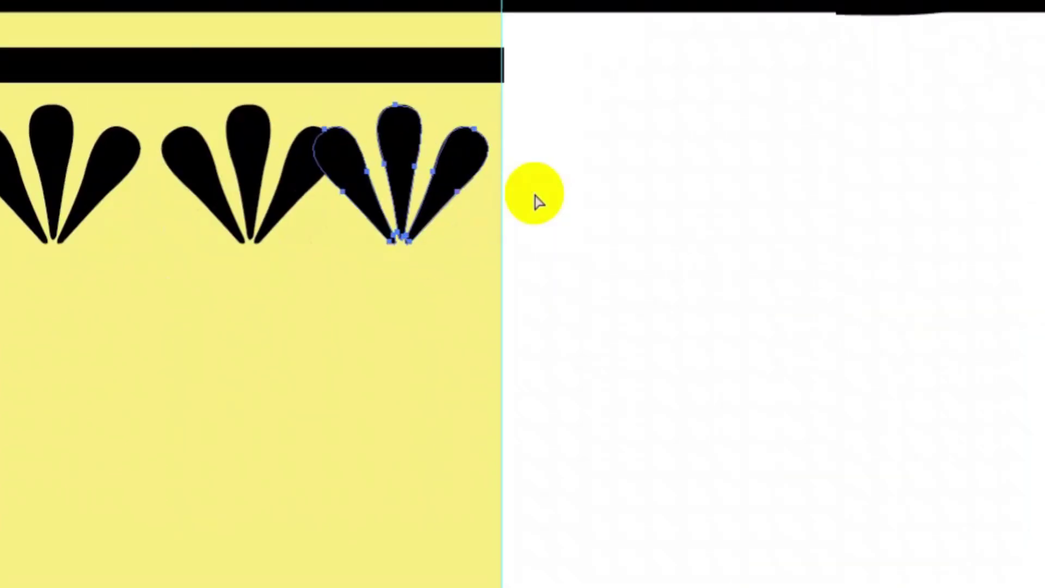
key("ctrl+minus")
key("space")
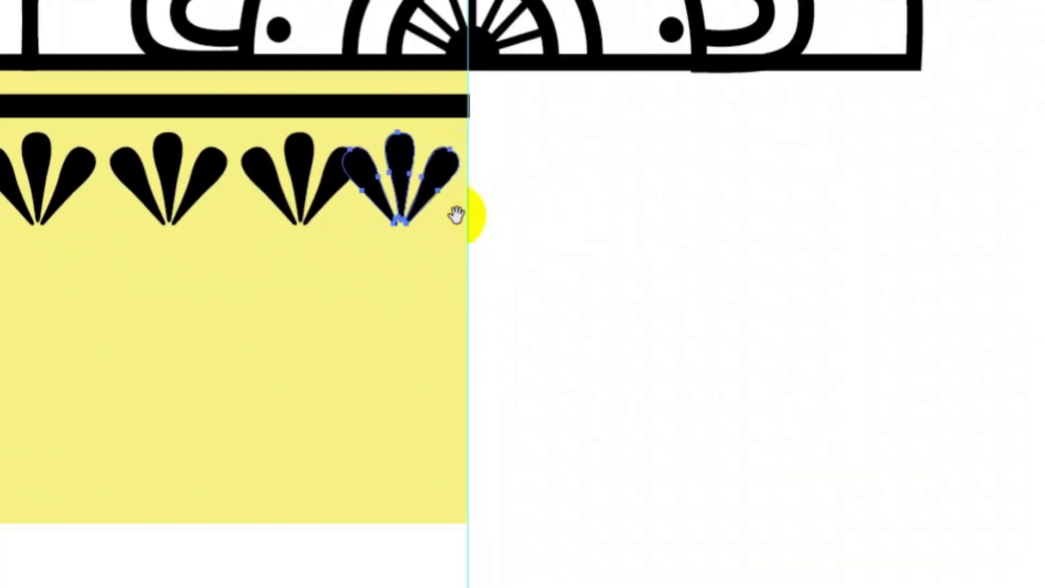
left_click_drag(457, 215, 748, 203)
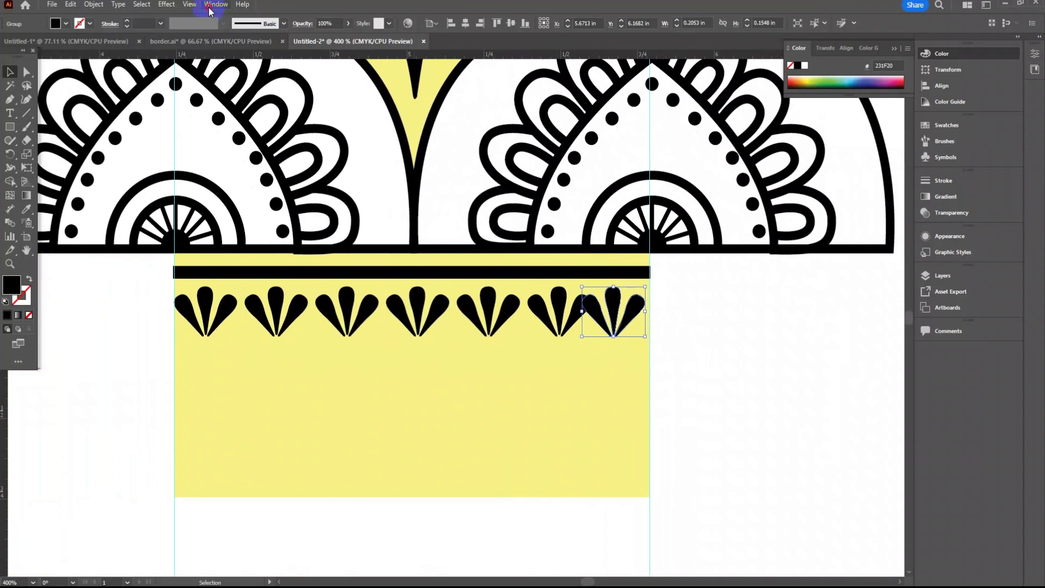
Step: Show the Align options in a separate floating panel beside the artwork, including the distribute spacing controls
left_click(209, 6)
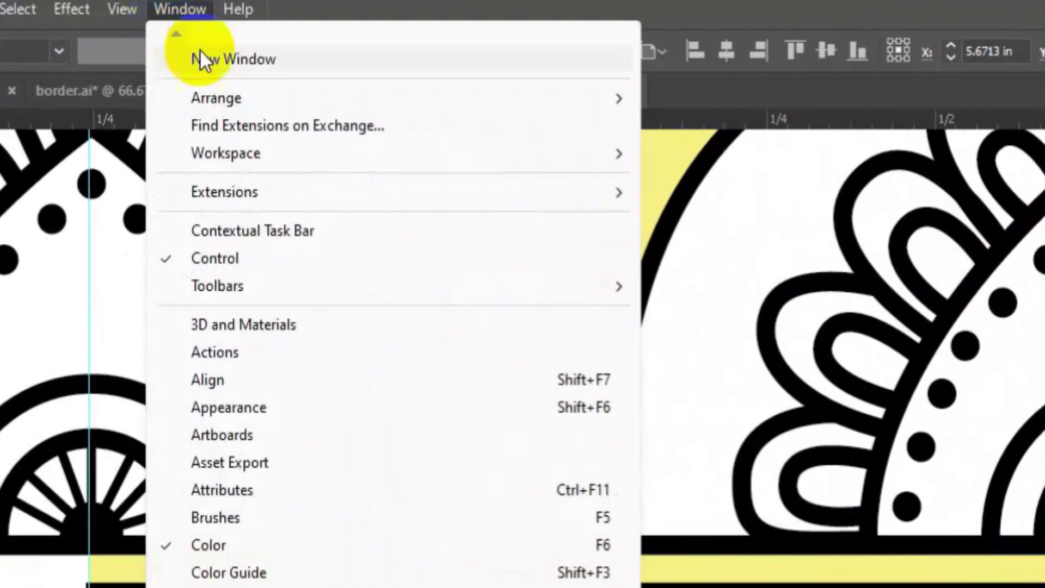
left_click(299, 381)
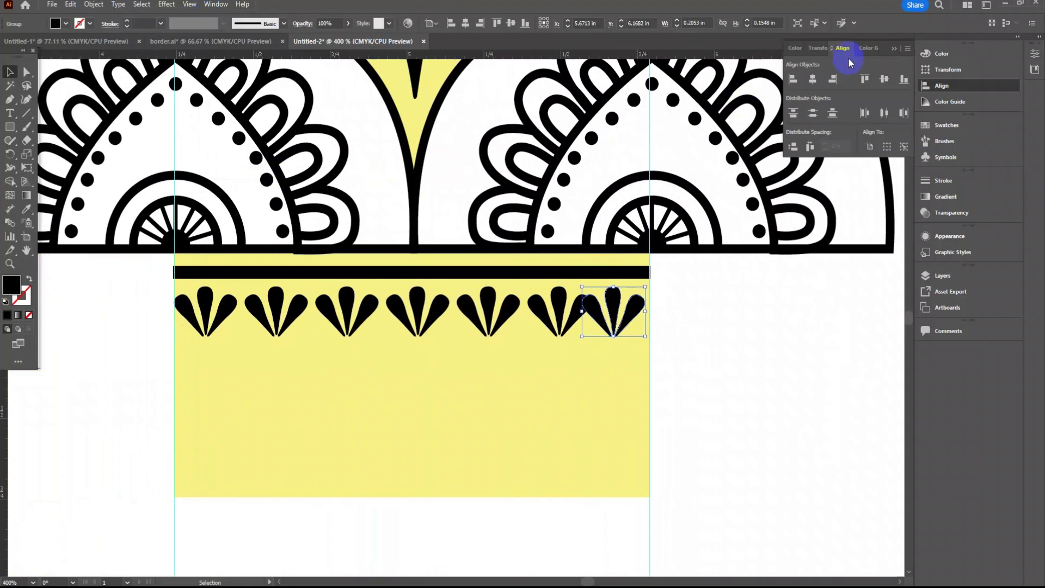
left_click_drag(847, 53, 724, 270)
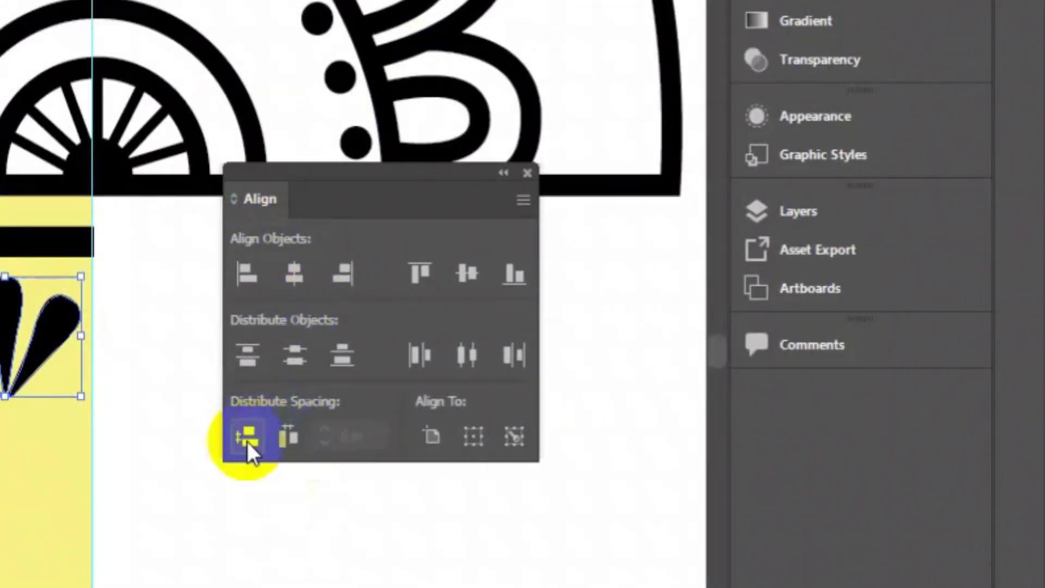
left_click(523, 201)
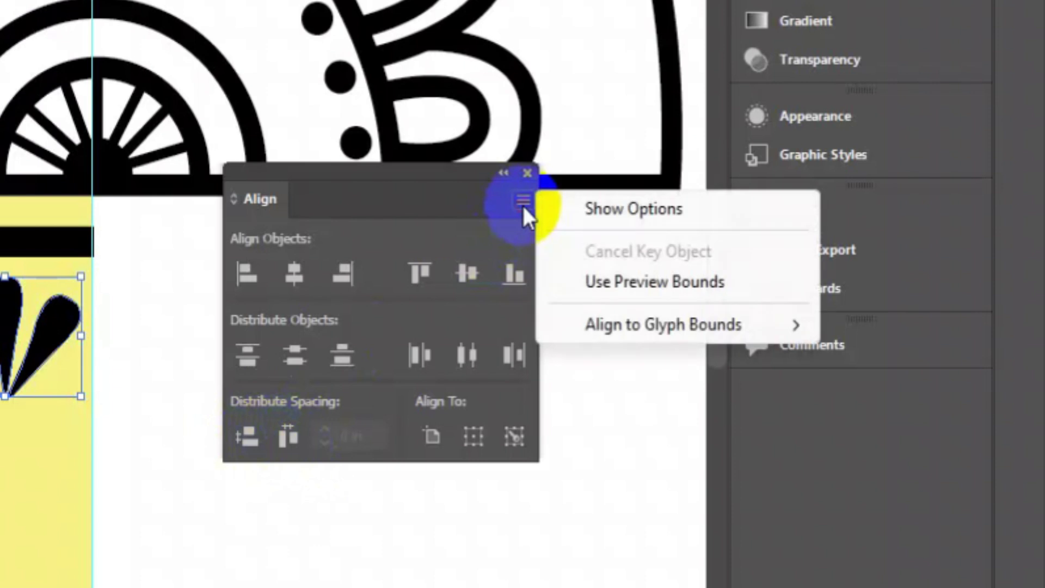
left_click(648, 208)
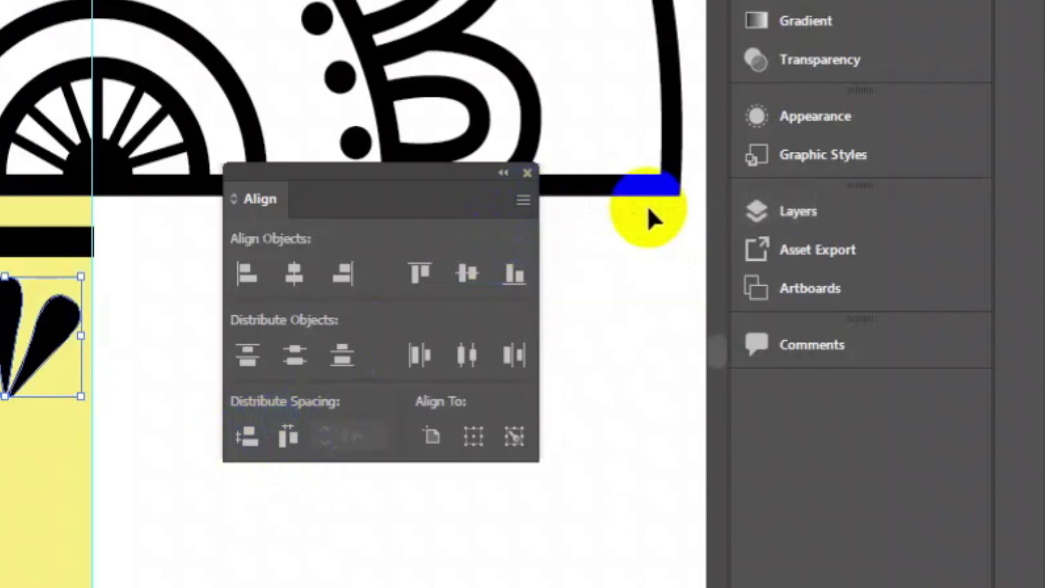
left_click(166, 492)
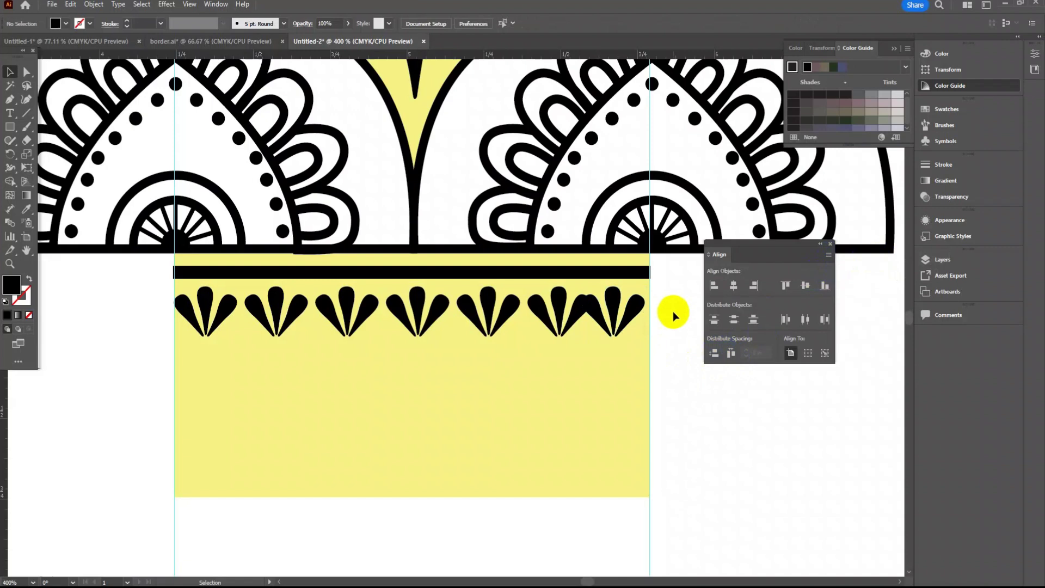
Step: Lock the yellow background rectangle so that only the leaf motifs can be selected
left_click_drag(668, 309, 151, 327)
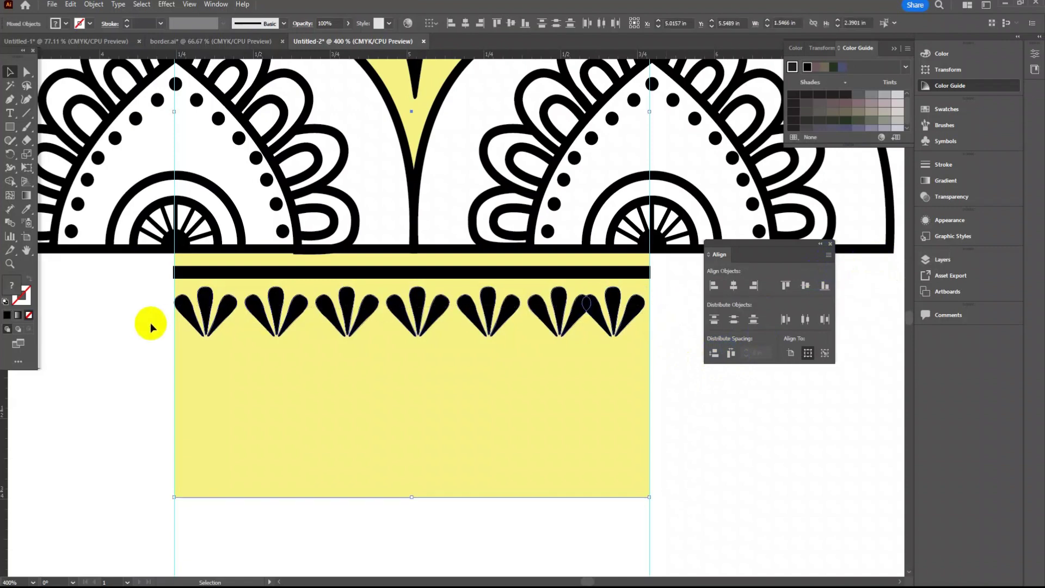
left_click(151, 327)
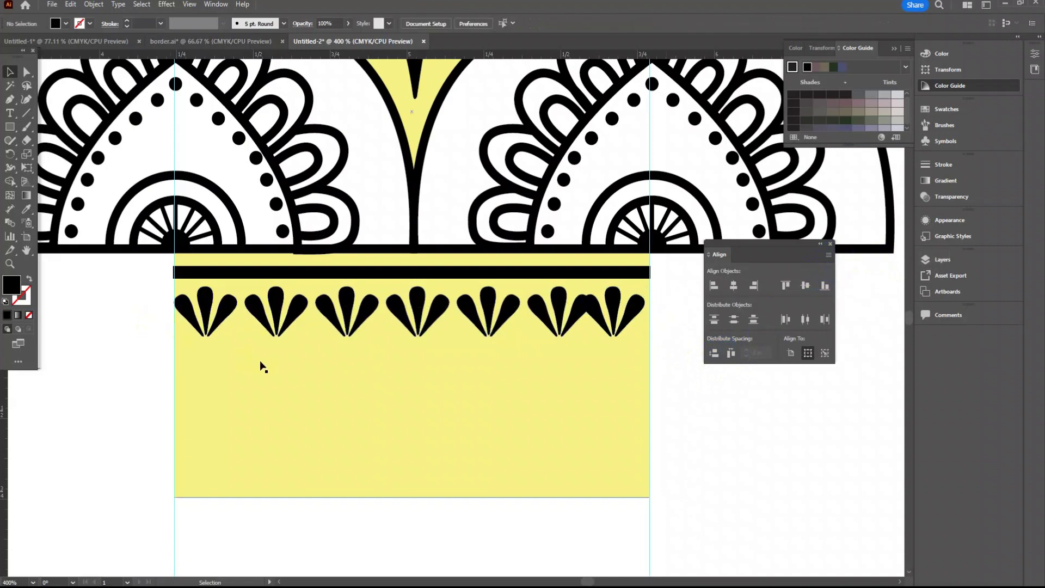
left_click(235, 378)
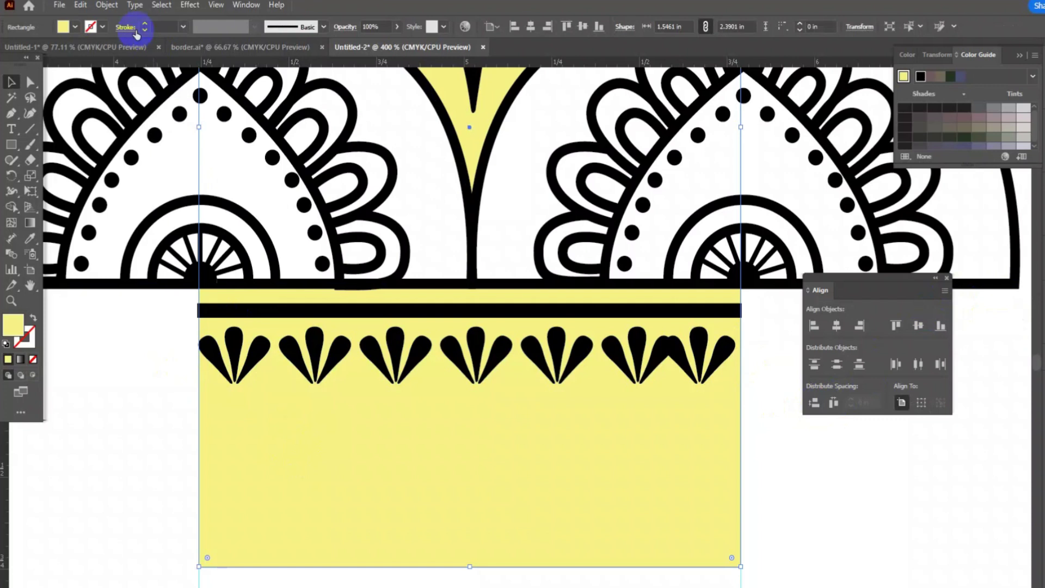
left_click(93, 4)
mouse_move(275, 182)
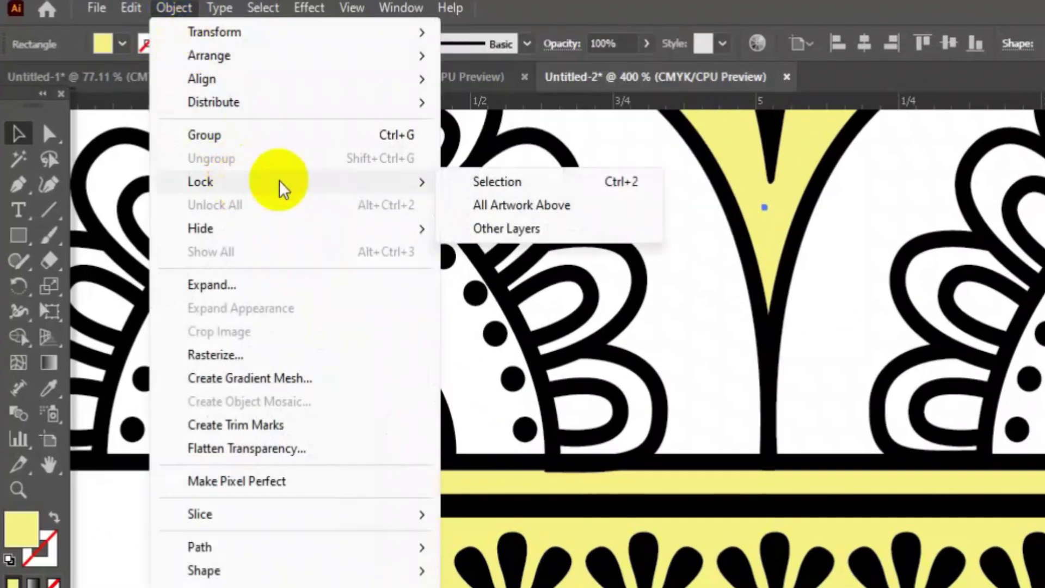
left_click(530, 185)
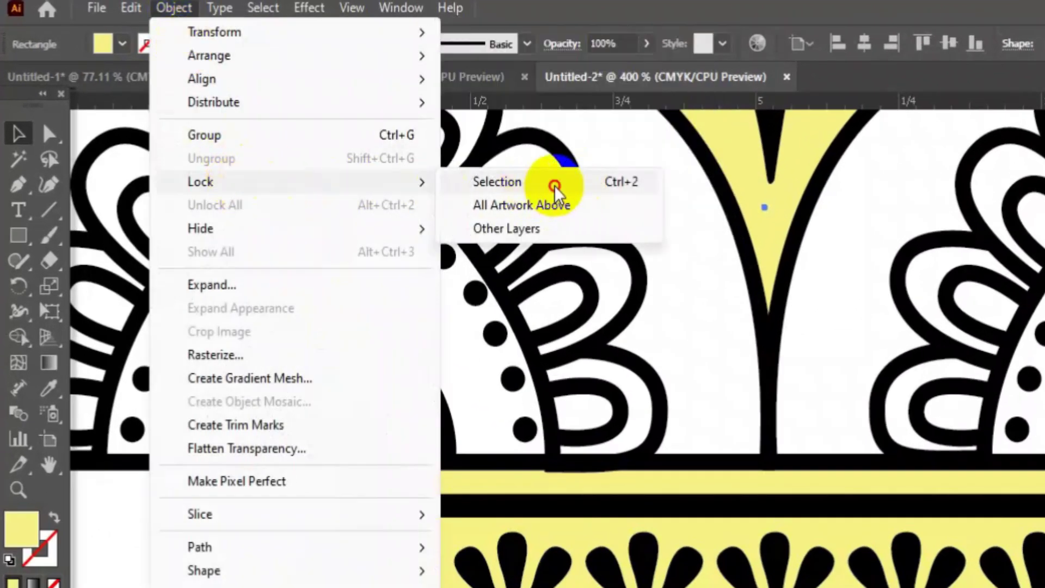
left_click_drag(178, 434, 176, 428)
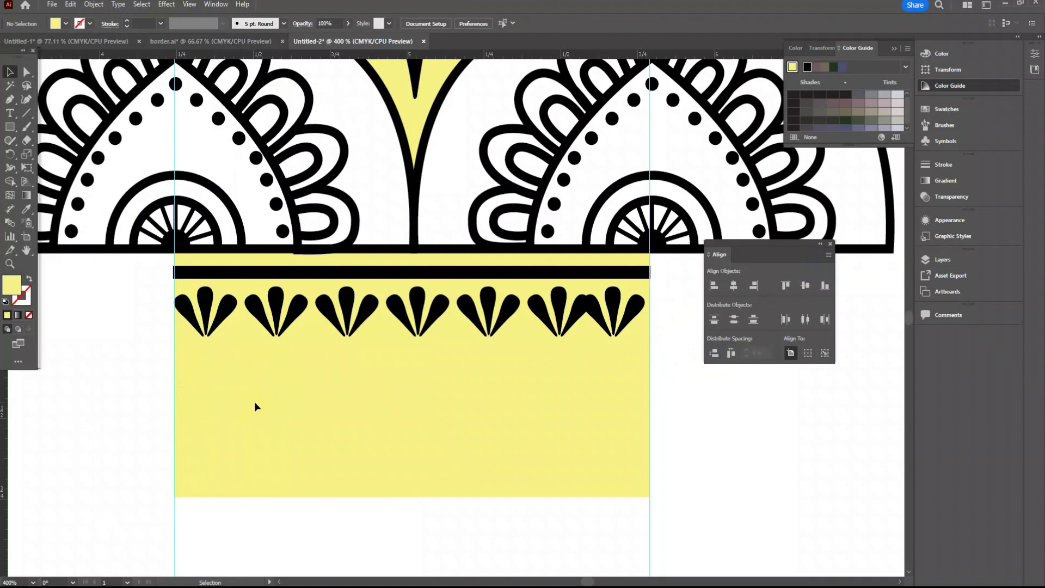
Step: Select all seven leaf motifs and distribute the horizontal space between them evenly
left_click_drag(143, 298, 656, 349)
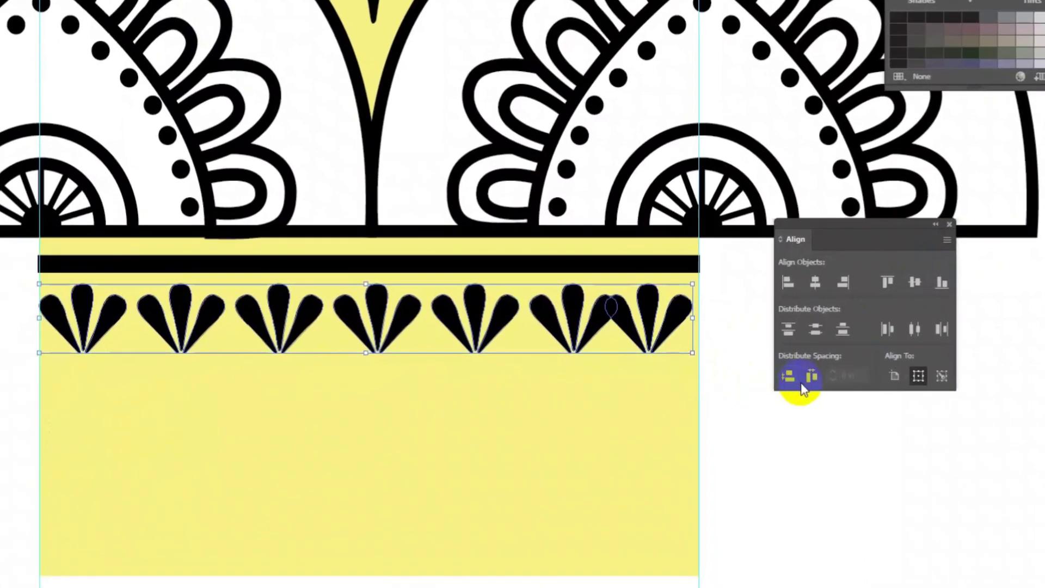
left_click(735, 354)
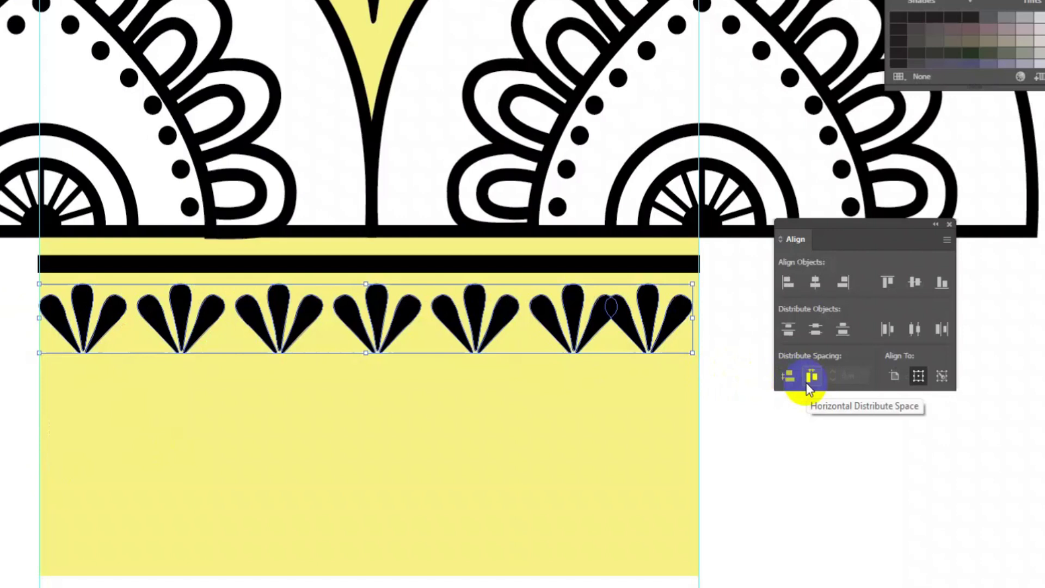
left_click(811, 376)
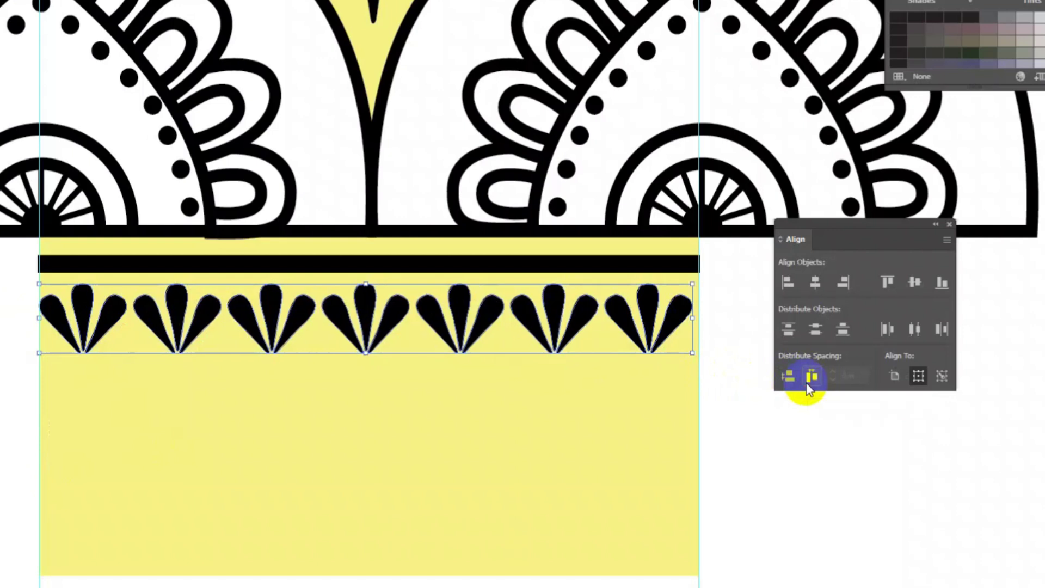
left_click(739, 419)
Step: Examine the gap between the last leaf motif and the right guide, and the spacing of the whole row
left_click(693, 306)
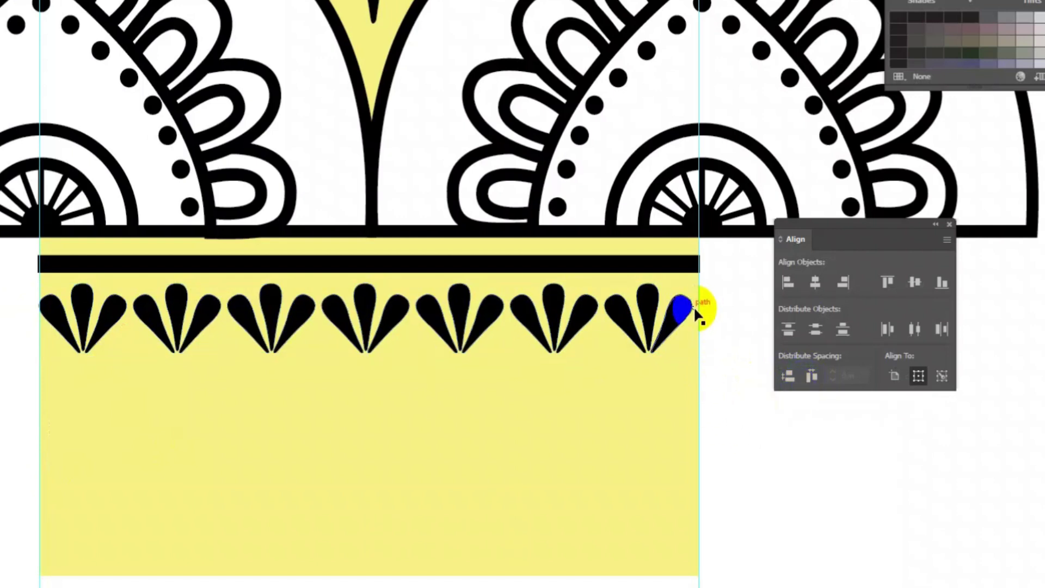
left_click_drag(658, 292, 744, 349)
left_click_drag(453, 353, 784, 526)
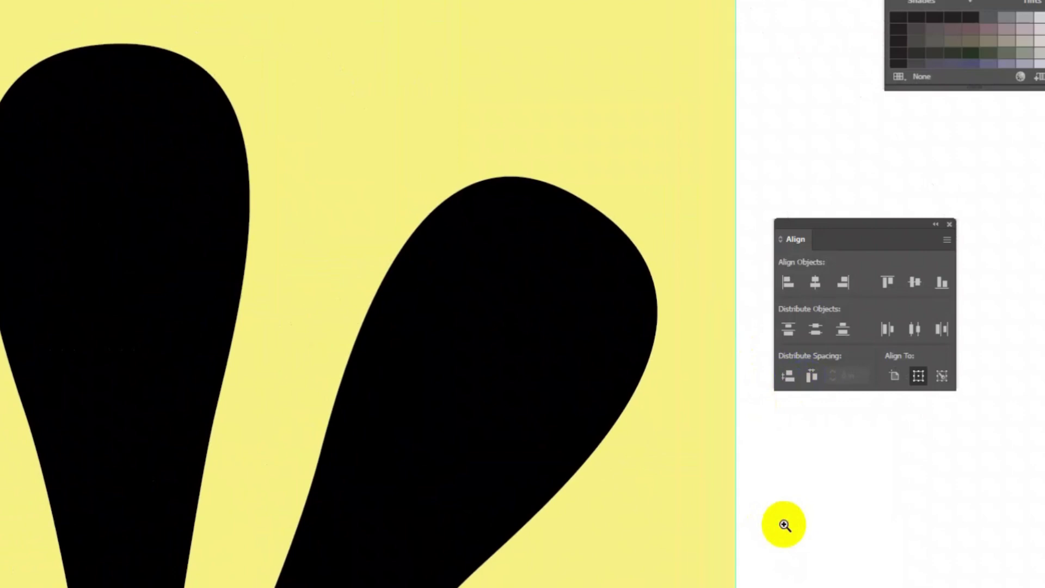
key("ctrl+minus")
key("ctrl+minus")
key("ctrl+minus")
key("ctrl+minus")
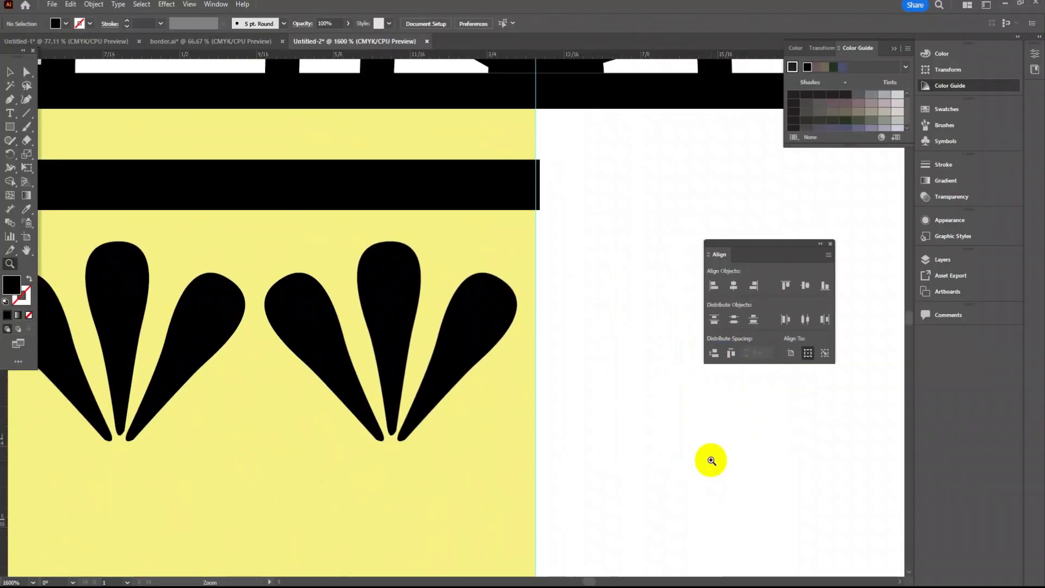
left_click_drag(471, 382, 602, 396)
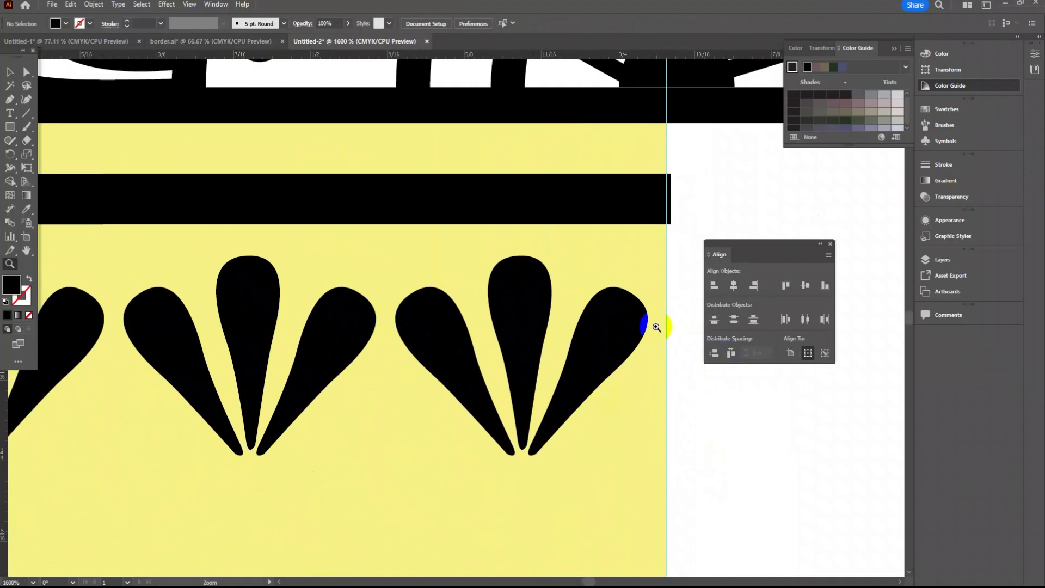
key("ctrl+minus")
key("ctrl+minus")
key("ctrl+minus")
key("ctrl+minus")
key("ctrl+minus")
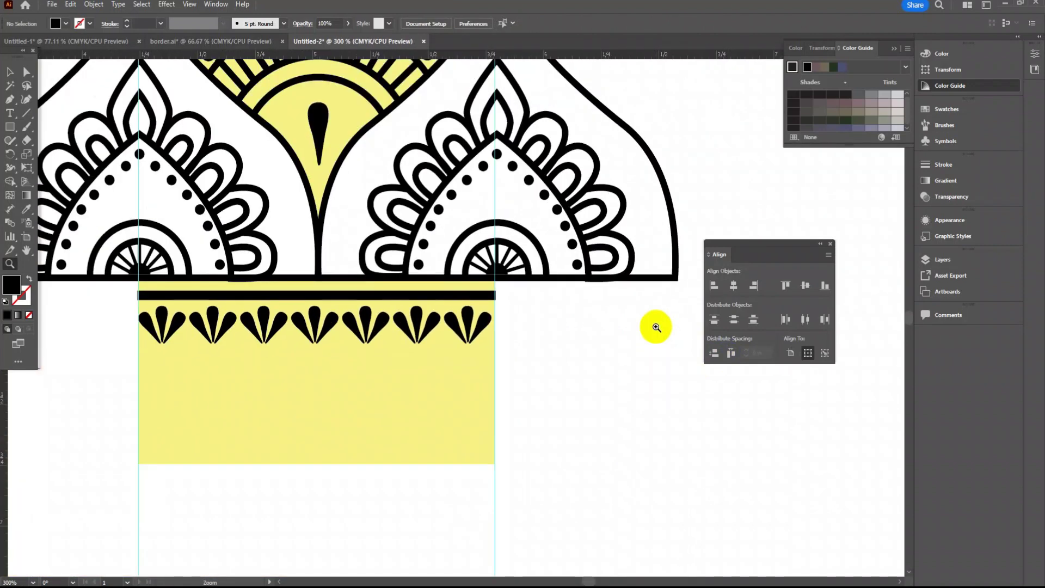
left_click_drag(343, 327, 431, 327)
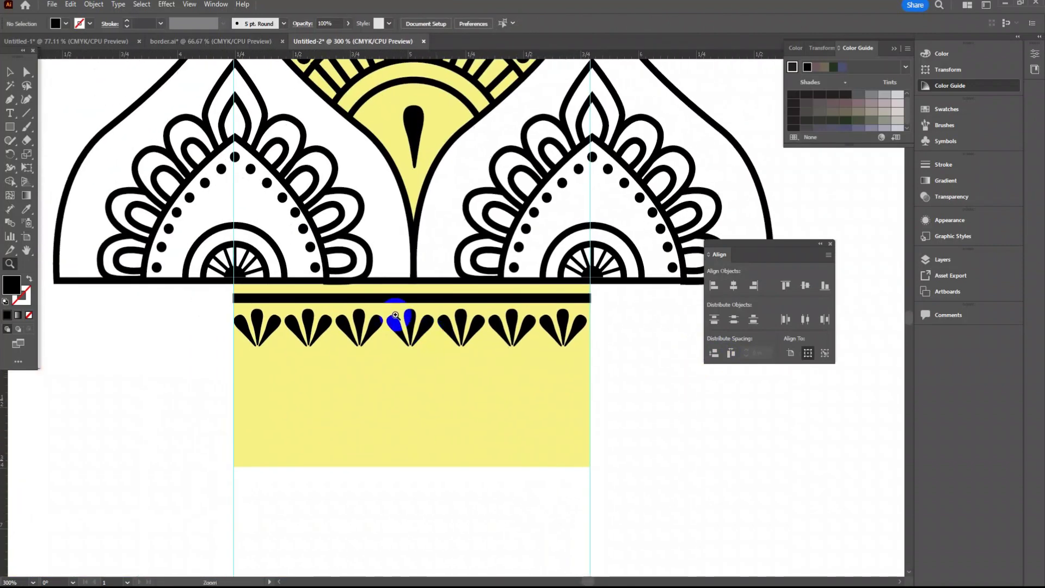
Step: Copy a small dot of about 0.04 in from the left arch and place it directly below the first leaf motif
left_click(395, 322)
left_click(395, 322)
key("a")
left_click(385, 210)
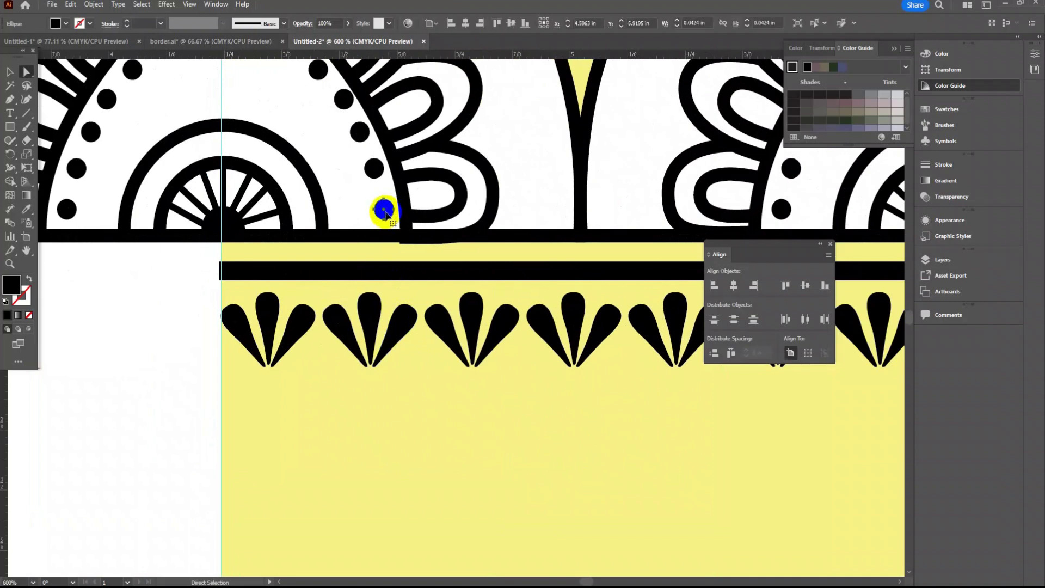
left_click(196, 372)
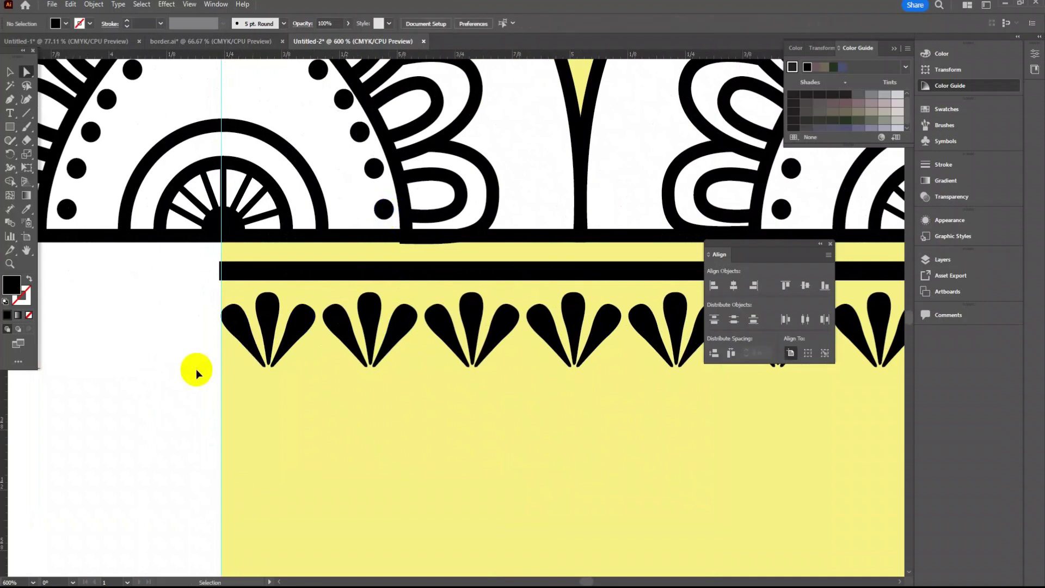
key("ctrl+v")
left_click(459, 322)
left_click_drag(461, 322, 270, 378)
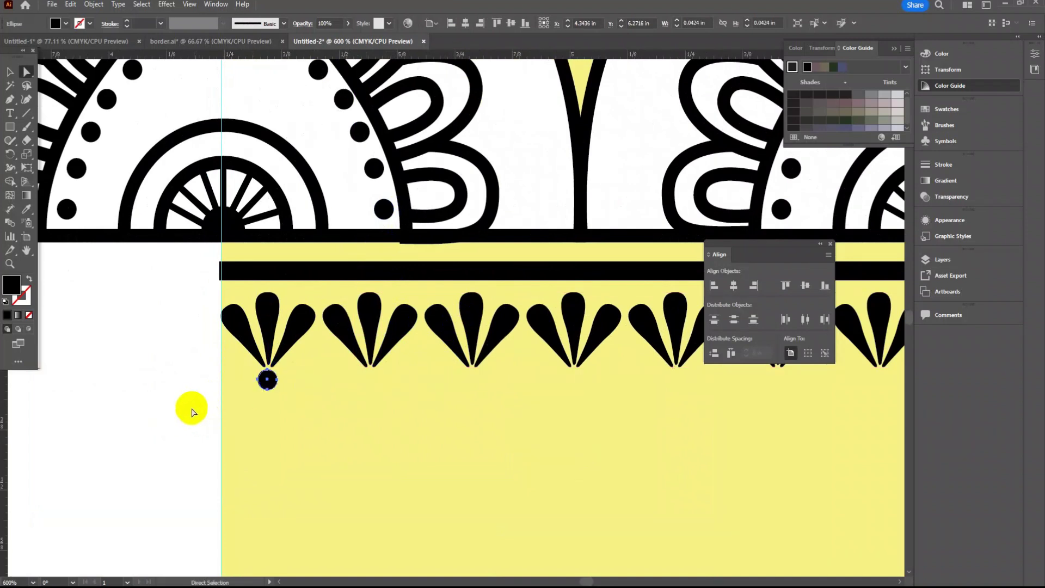
Step: Repeat the small dot under each of the remaining leaf motifs, so every motif in the row has one
left_click(192, 409)
left_click(10, 71)
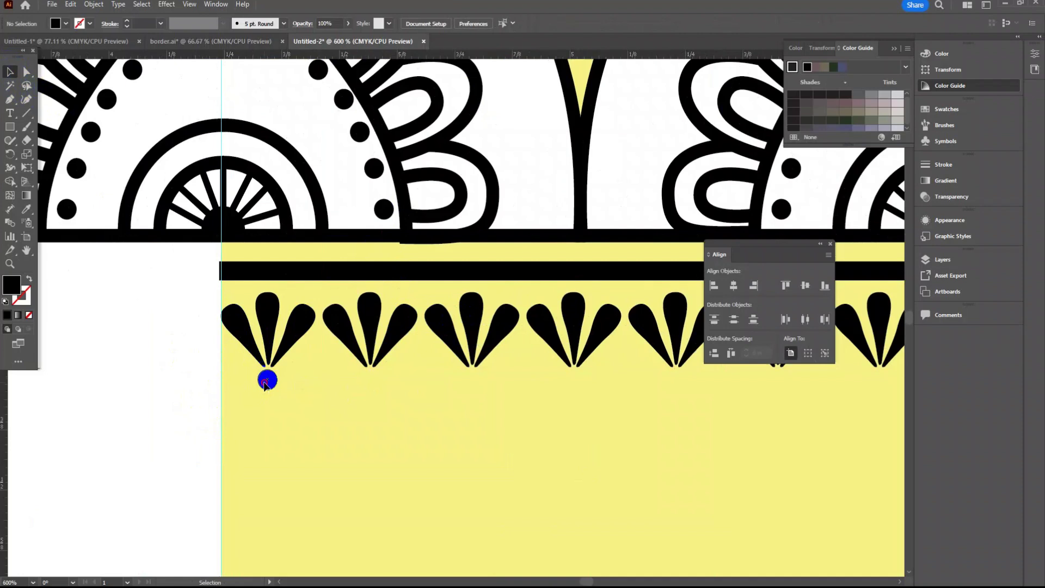
left_click_drag(265, 384, 369, 383)
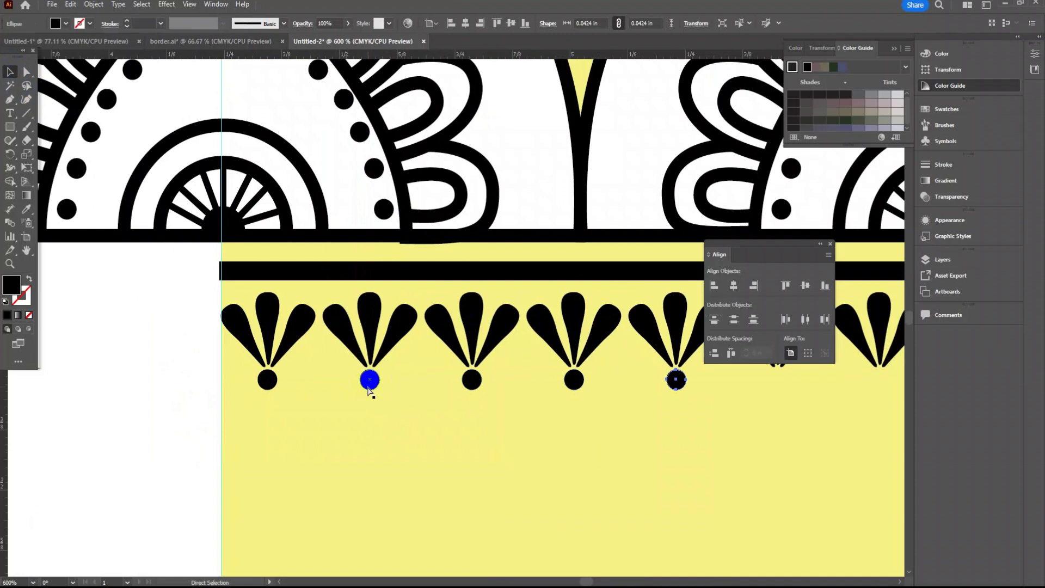
left_click_drag(582, 418, 492, 443)
key("ctrl+z")
key("v")
left_click(153, 378)
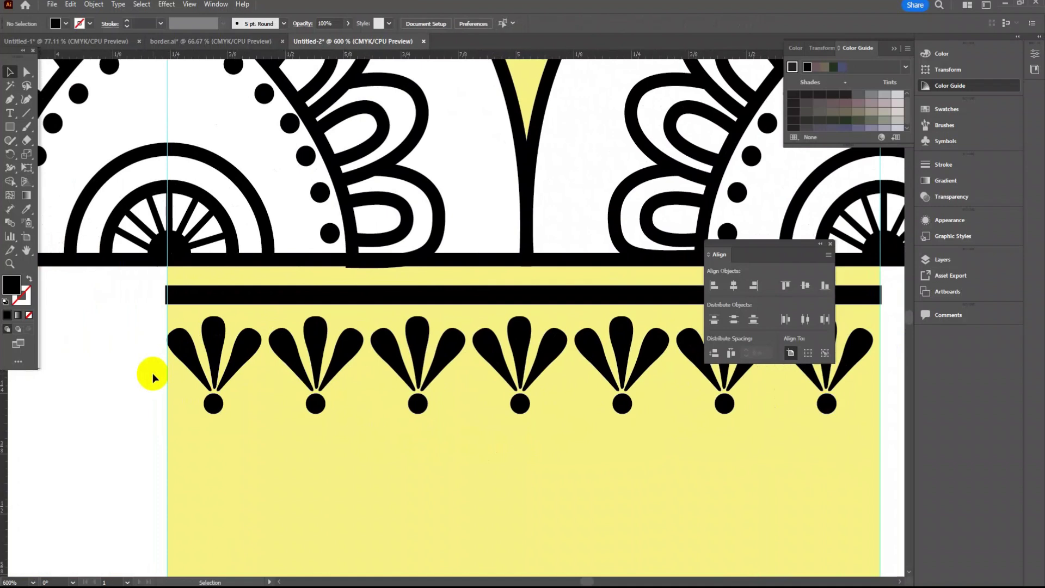
Step: Copy the thick horizontal line below the row of dots and reduce the copy's height to about 0.02 in
left_click_drag(366, 306, 357, 436)
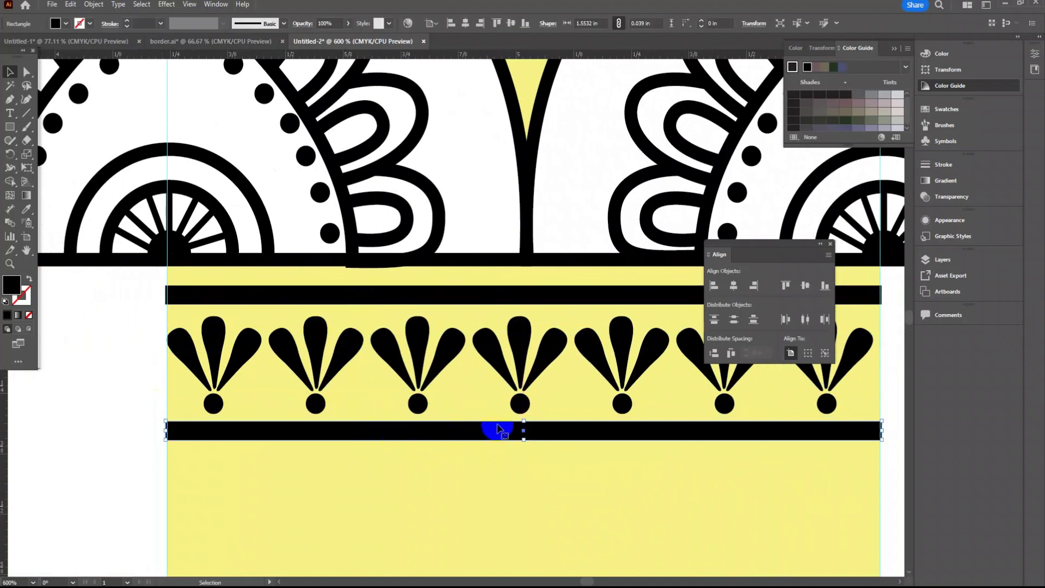
left_click_drag(523, 420, 523, 431)
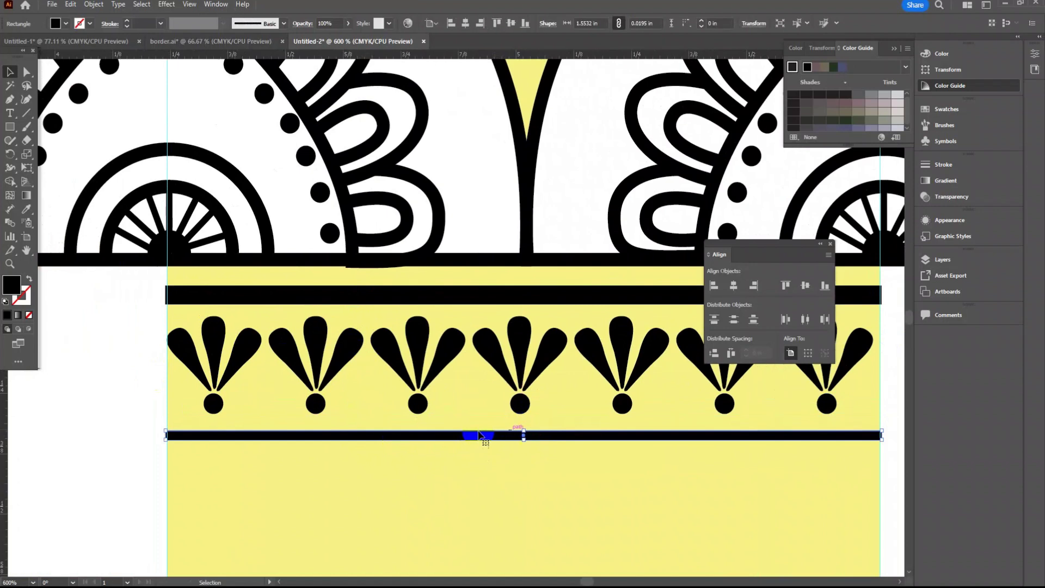
left_click(132, 431)
scroll(132, 433, "down", 4)
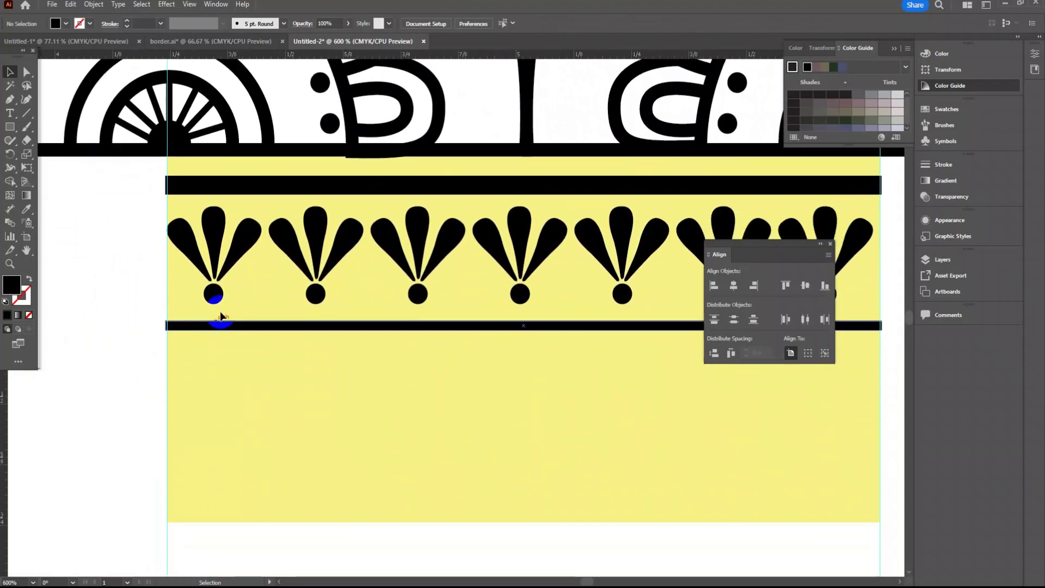
Step: Copy the first leaf motif together with its dot below the thin line and flip the copy upside down
left_click(240, 258)
left_click_drag(239, 253, 238, 391)
key("ctrl+z")
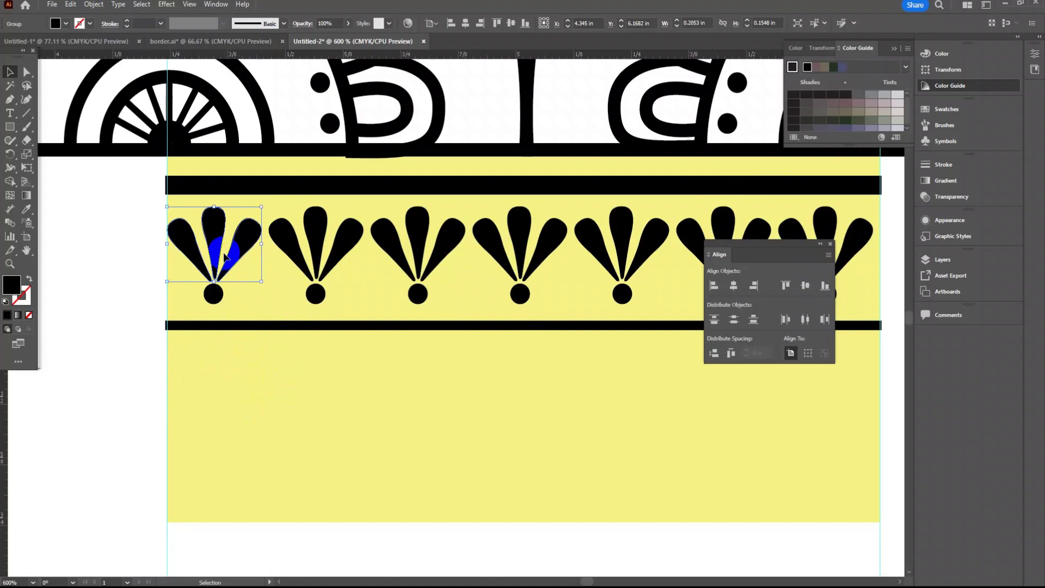
left_click(219, 291, "shift")
left_click_drag(218, 290, 224, 421)
left_click_drag(265, 437, 141, 310)
right_click(218, 350)
left_click(249, 250)
left_click(153, 305)
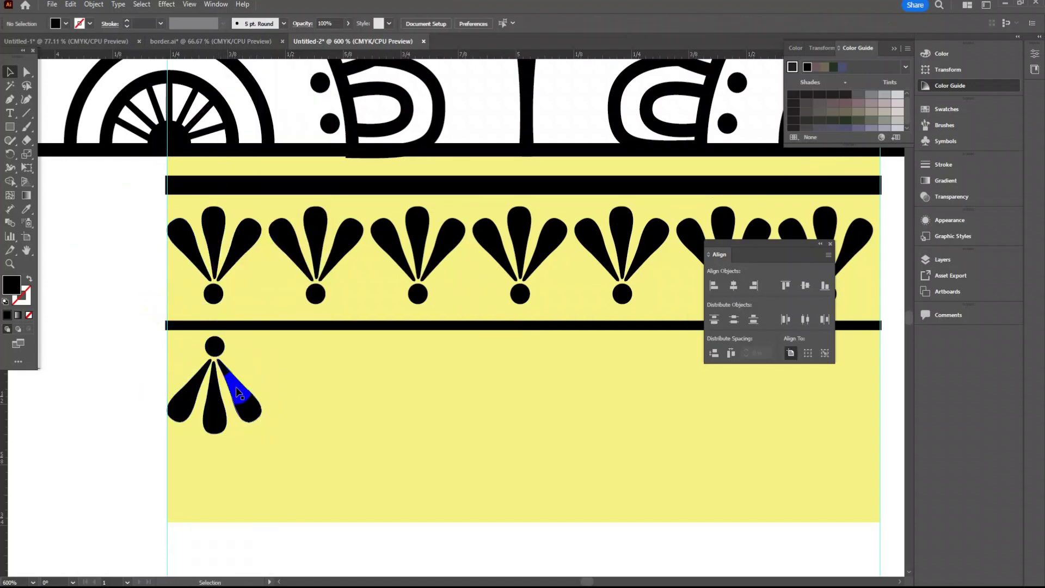
Step: Repeat the flipped leaf-and-dot motif across the tile to form a row of seven between the guides
left_click_drag(243, 399, 345, 408)
key("ctrl+d")
key("ctrl+d")
key("ctrl+d")
key("ctrl+d")
key("ctrl+d")
mouse_move(345, 407)
left_mouse_down()
mouse_move(271, 439)
mouse_move(327, 459)
mouse_move(309, 393)
left_mouse_up()
left_click(95, 400)
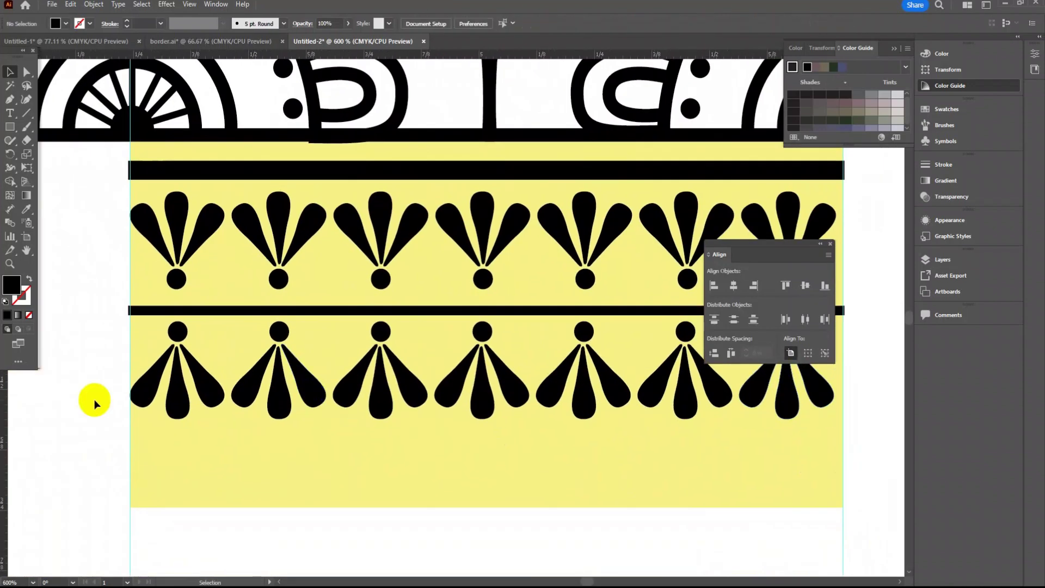
Step: Draw a small black star about 0.05 in high below the first flipped leaf motif, beside the left guide
left_click_drag(179, 398, 180, 385)
left_click_drag(10, 126, 54, 183)
mouse_move(152, 425)
left_mouse_down()
mouse_move(169, 431)
mouse_move(162, 416)
mouse_move(147, 438)
mouse_move(177, 437)
left_mouse_up()
key("v")
left_click(105, 447)
left_click(103, 447)
Step: Repeat the star in a row across the tile, removing the surplus and placing the last star just inside the right guide
key("ctrl+d")
key("ctrl+d")
key("ctrl+d")
key("ctrl+d")
key("ctrl+d")
key("ctrl+d")
key("ctrl+d")
key("ctrl+d")
key("ctrl+d")
key("ctrl+d")
key("ctrl+d")
key("ctrl+d")
key("ctrl+d")
key("ctrl+d")
key("ctrl+d")
key("ctrl+d")
key("ctrl+d")
key("ctrl+d")
key("ctrl+d")
key("ctrl+d")
key("Delete")
left_click_drag(809, 431, 822, 432)
left_click(864, 447)
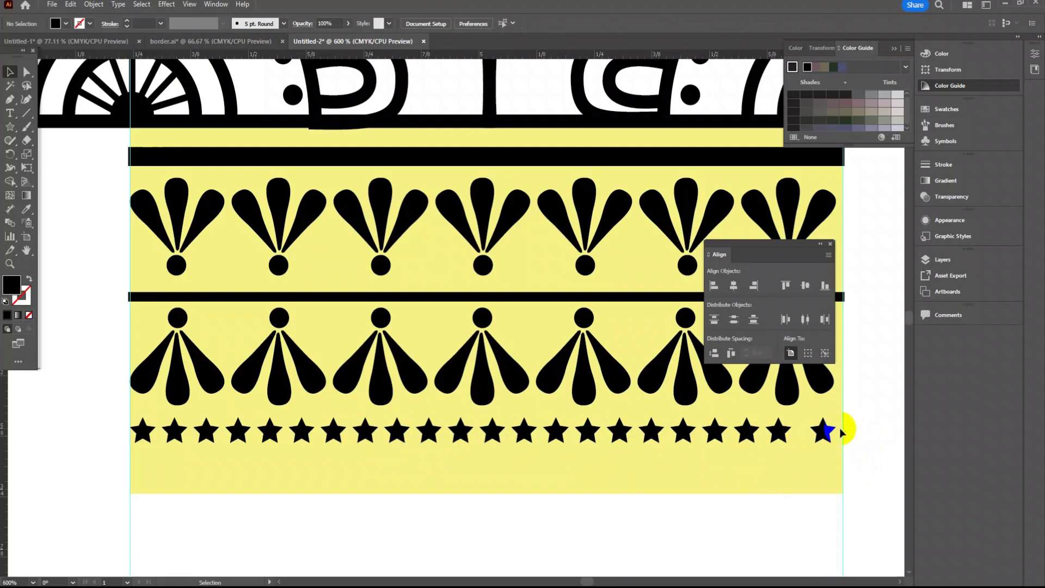
Step: Select the whole row of stars and distribute the horizontal space between them evenly
key("z")
left_click(827, 427)
left_click(394, 318)
key("v")
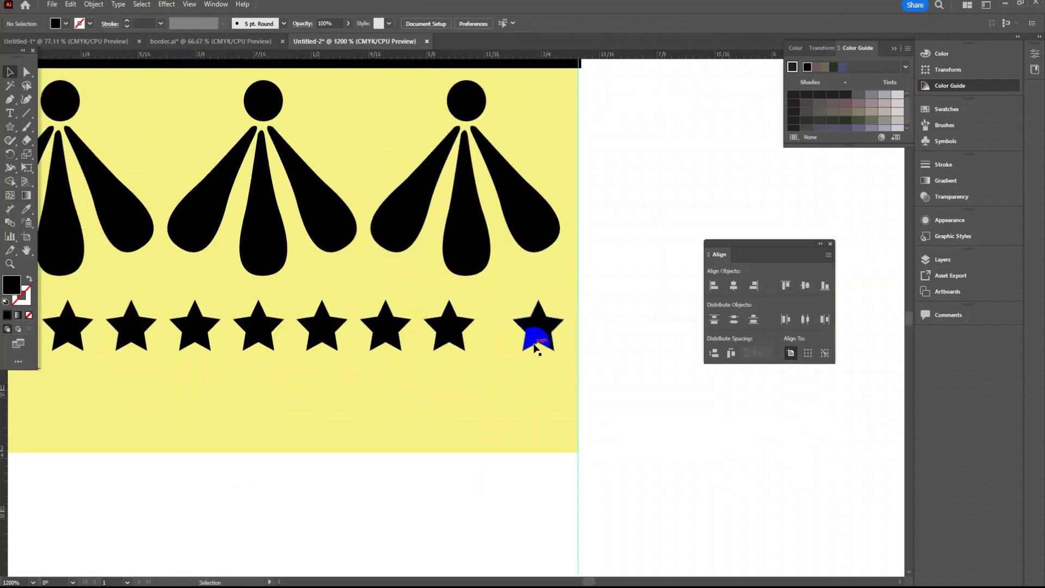
key("ctrl+minus")
key("ctrl+minus")
left_click_drag(535, 343, 761, 458)
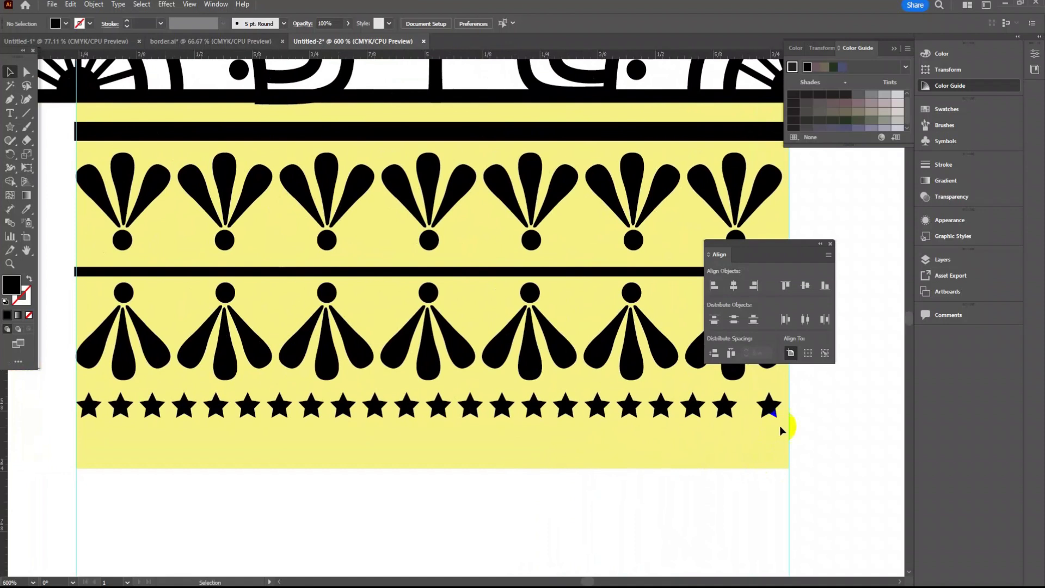
left_click_drag(809, 397, 51, 426)
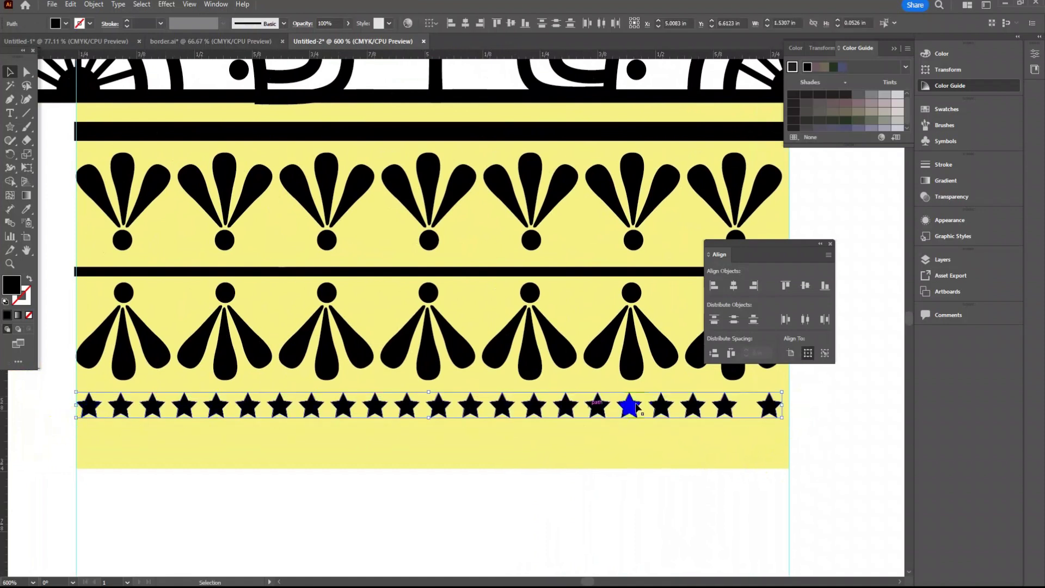
left_click(732, 354)
left_click(732, 353)
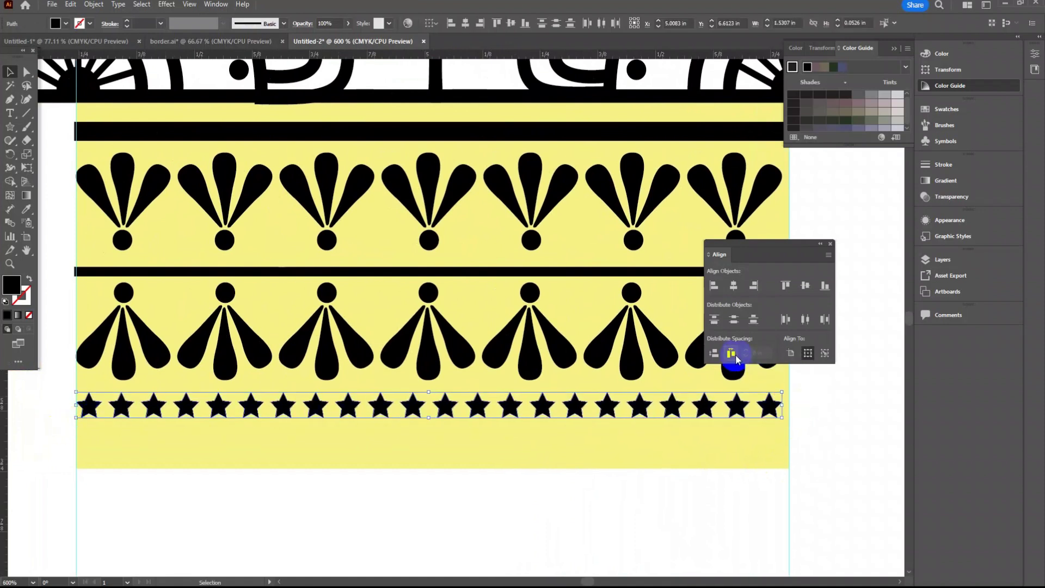
left_click(814, 408)
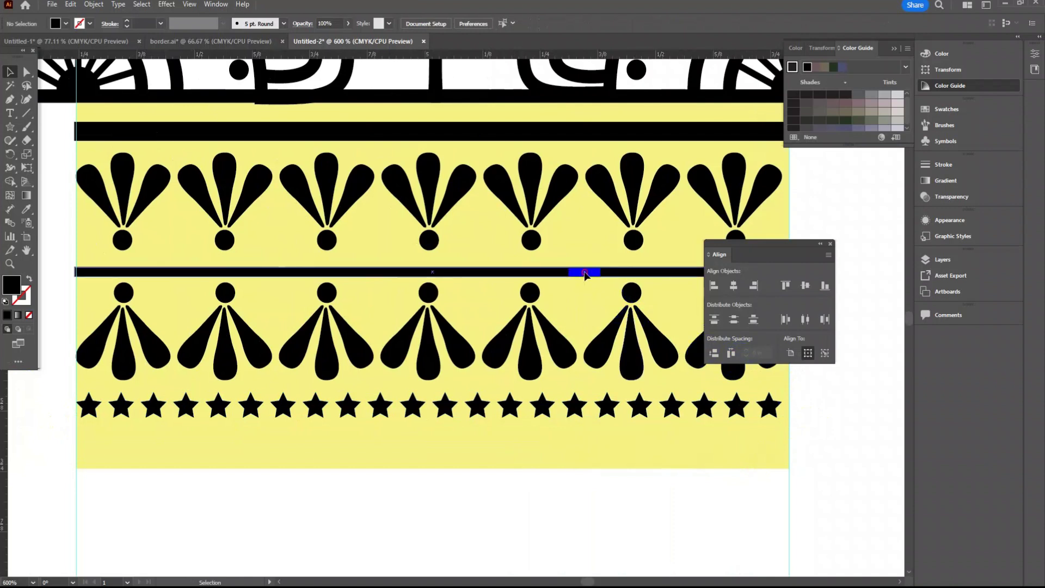
Step: Copy the thin horizontal line from between the leaf rows to just below the row of stars
left_click_drag(584, 273, 584, 436)
left_click(469, 490)
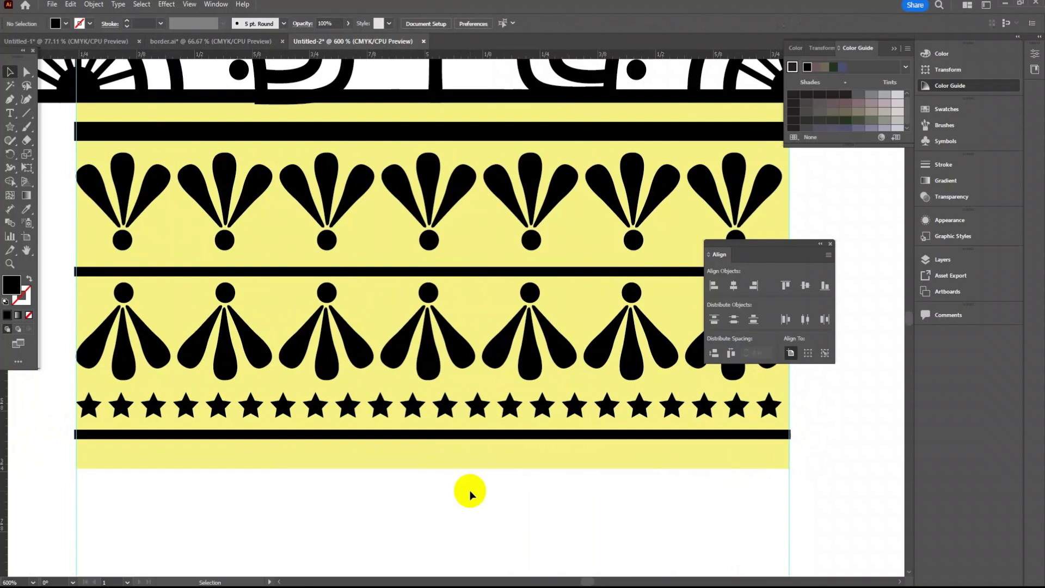
key("ctrl+minus")
key("ctrl+minus")
key("ctrl+minus")
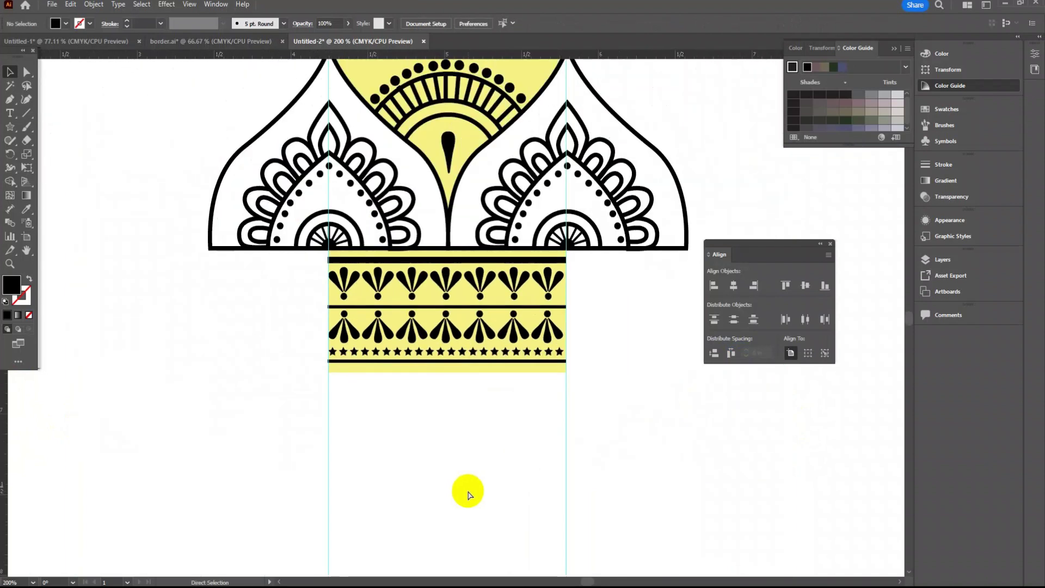
scroll(468, 493, "up", 3)
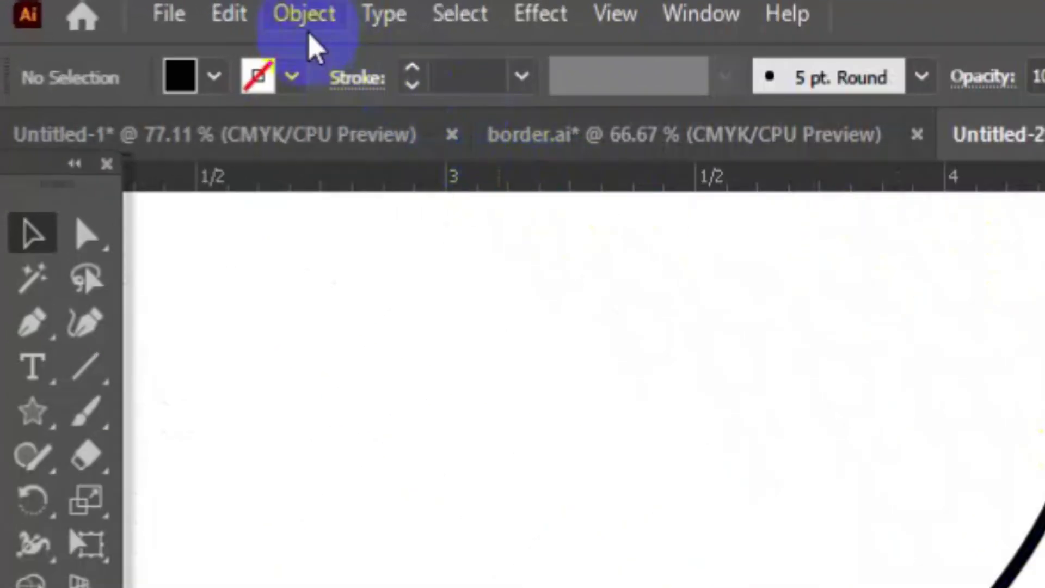
Step: Unlock all objects and set the yellow background rectangle's fill to None
left_click(309, 33)
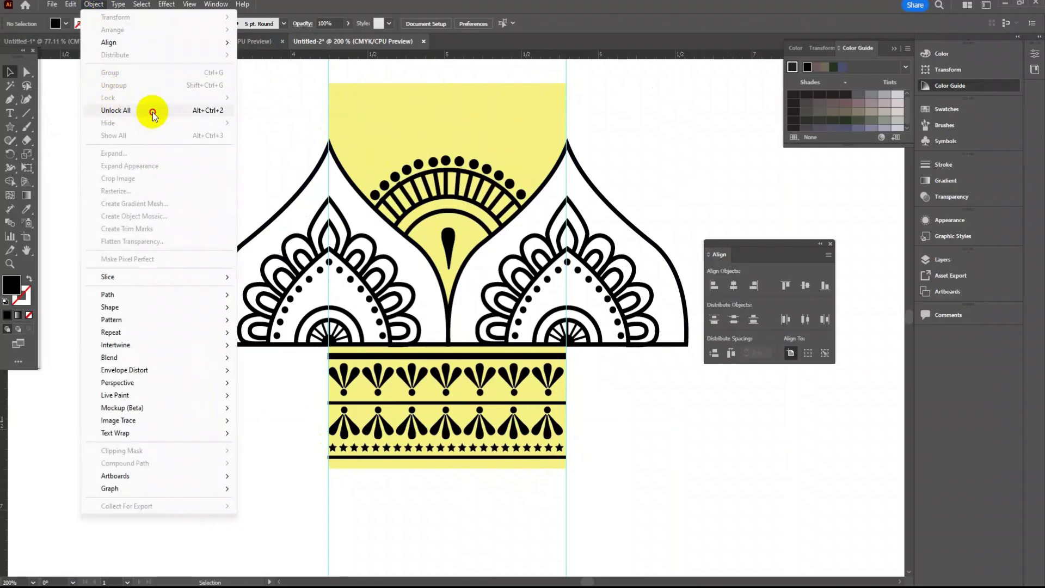
left_click(392, 359)
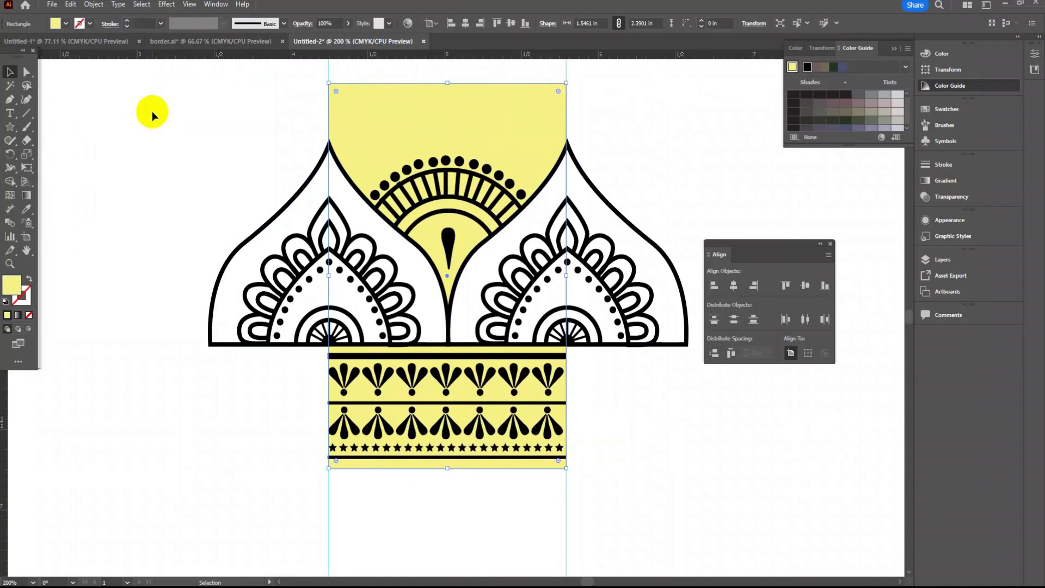
left_click(152, 111)
left_click(364, 130)
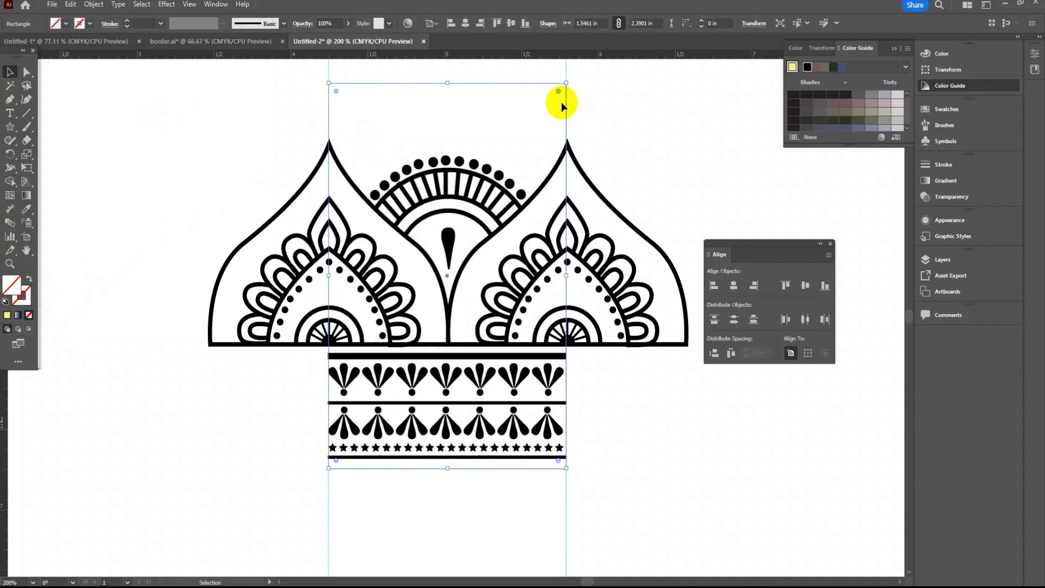
left_click(279, 121)
Step: Select the entire border artwork including the invisible rectangle, and show the Brushes list with enough empty space to receive it
left_click_drag(273, 111, 700, 495)
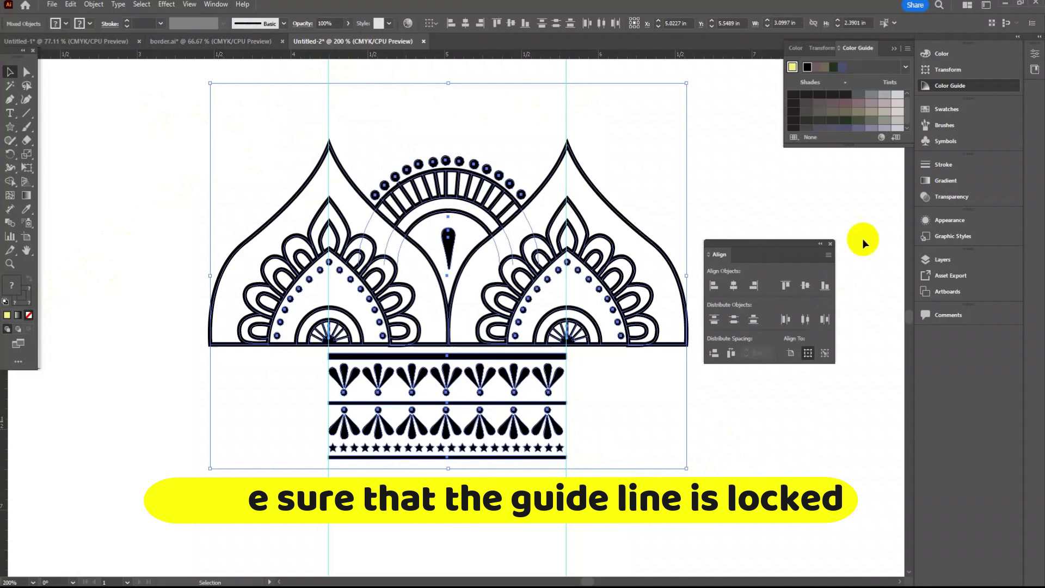
left_click(945, 126)
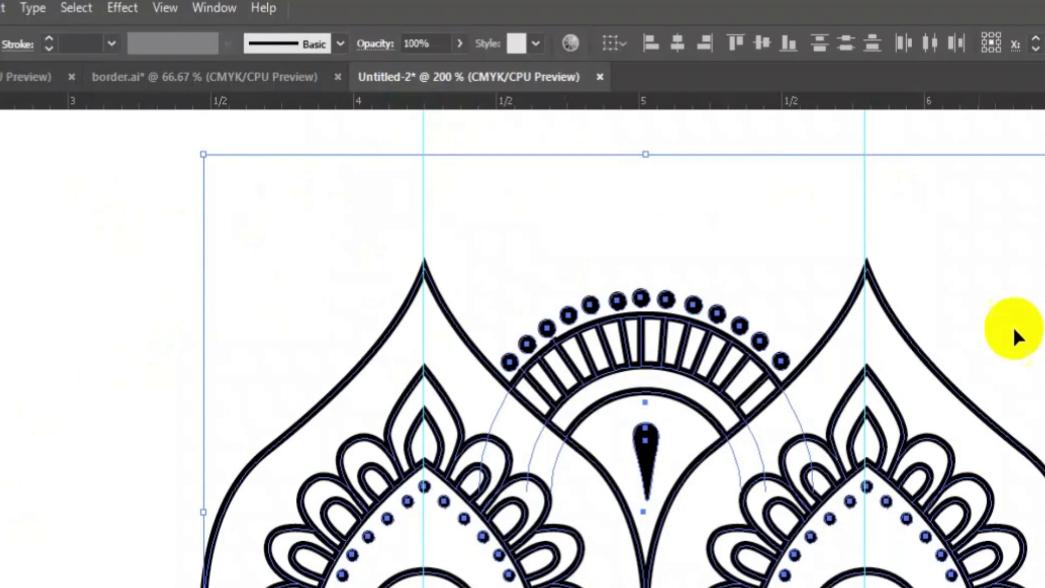
left_click(212, 6)
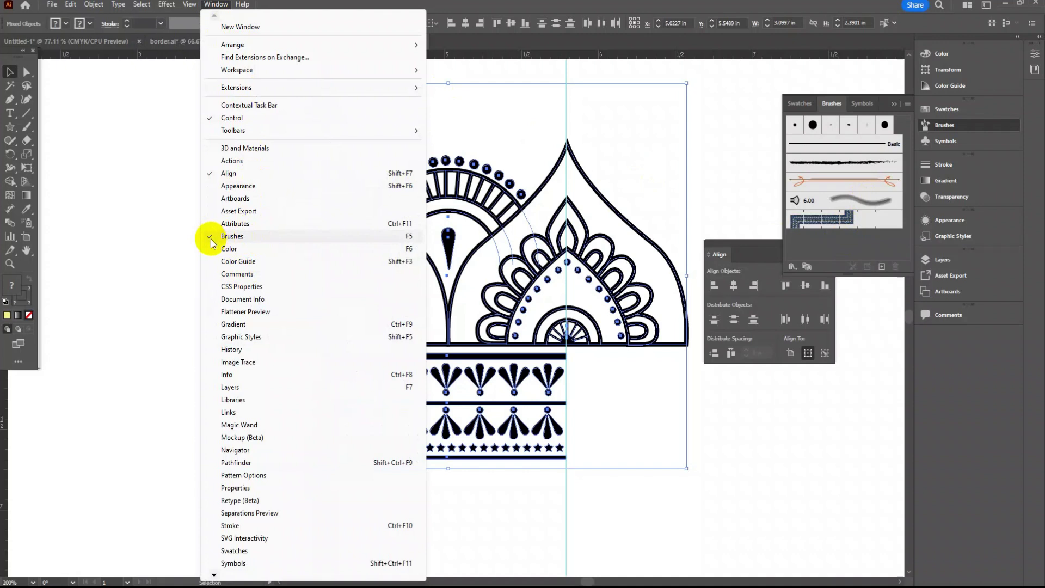
left_click(846, 237)
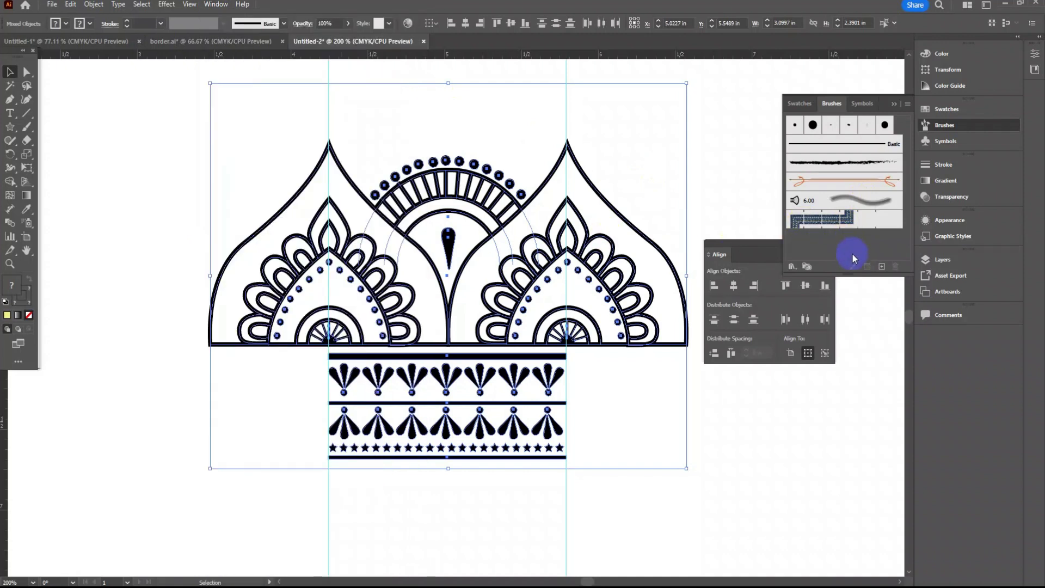
left_click_drag(848, 276, 847, 316)
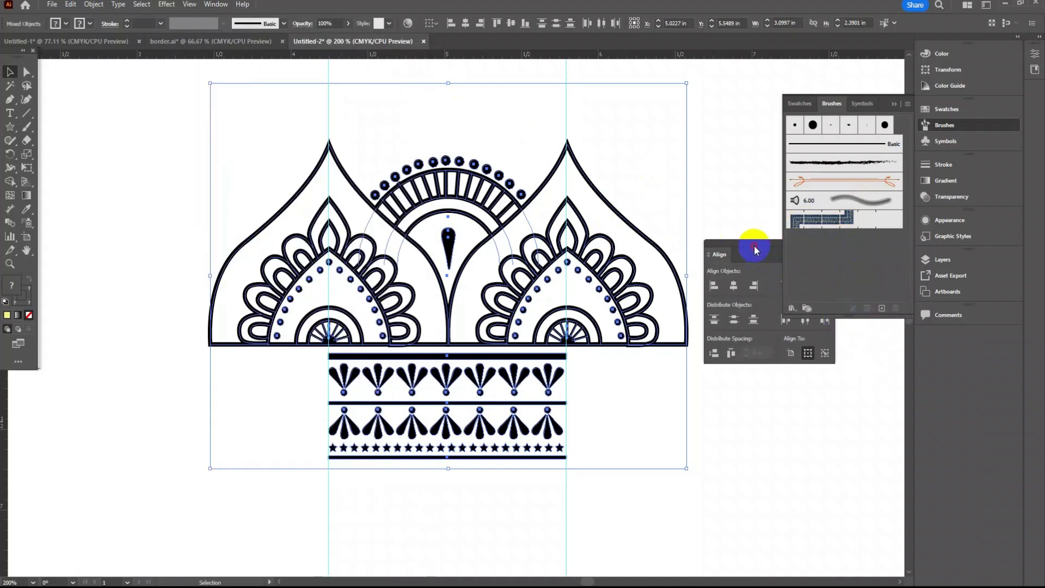
mouse_move(753, 242)
left_mouse_down()
mouse_move(791, 361)
mouse_move(821, 369)
left_mouse_up()
Step: Add the selected border artwork as a new brush of type Pattern Brush
mouse_move(505, 267)
left_mouse_down()
mouse_move(664, 268)
mouse_move(793, 252)
mouse_move(808, 262)
left_mouse_up()
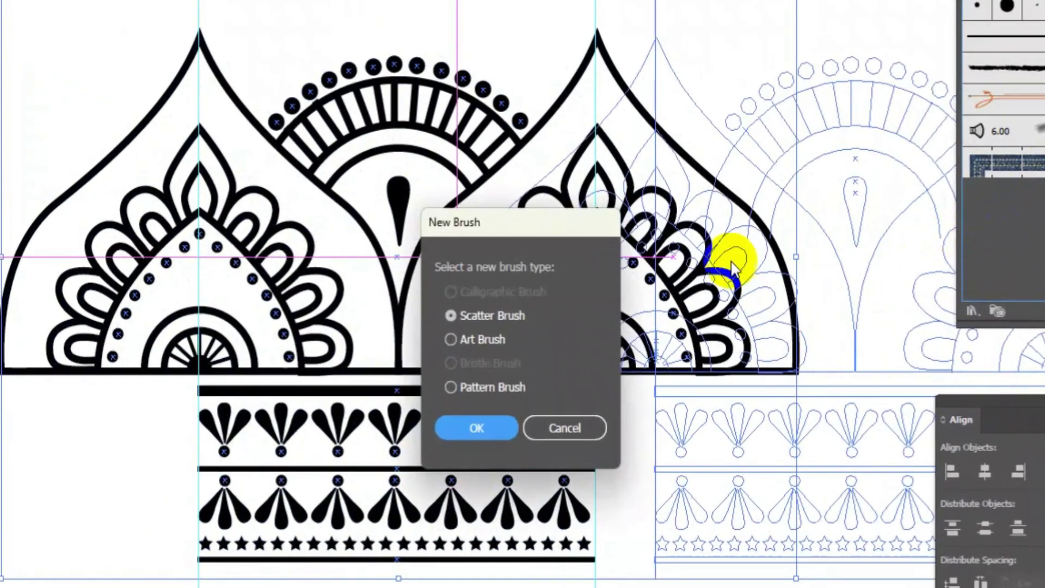
left_click(465, 386)
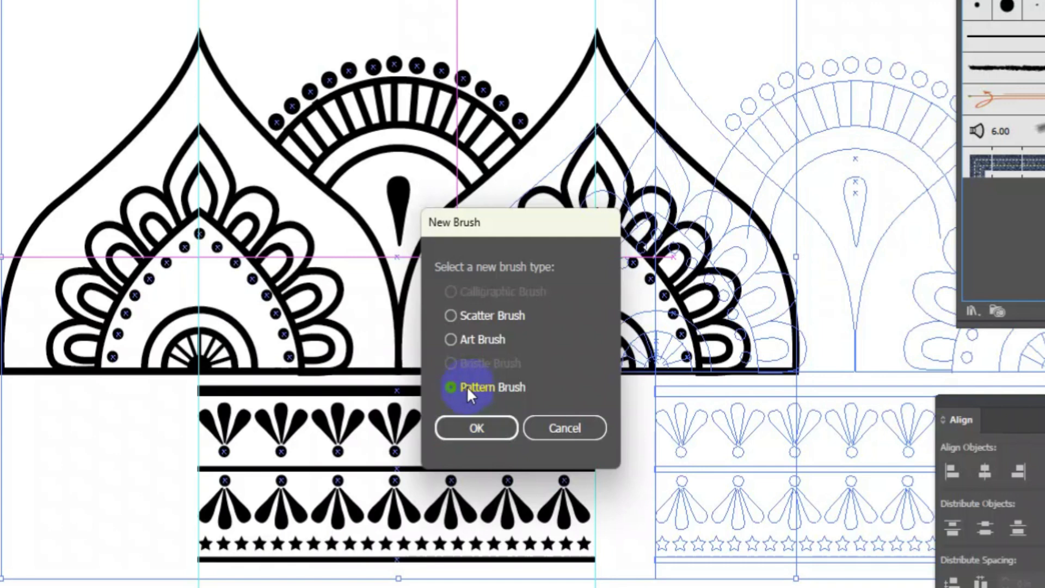
left_click(477, 427)
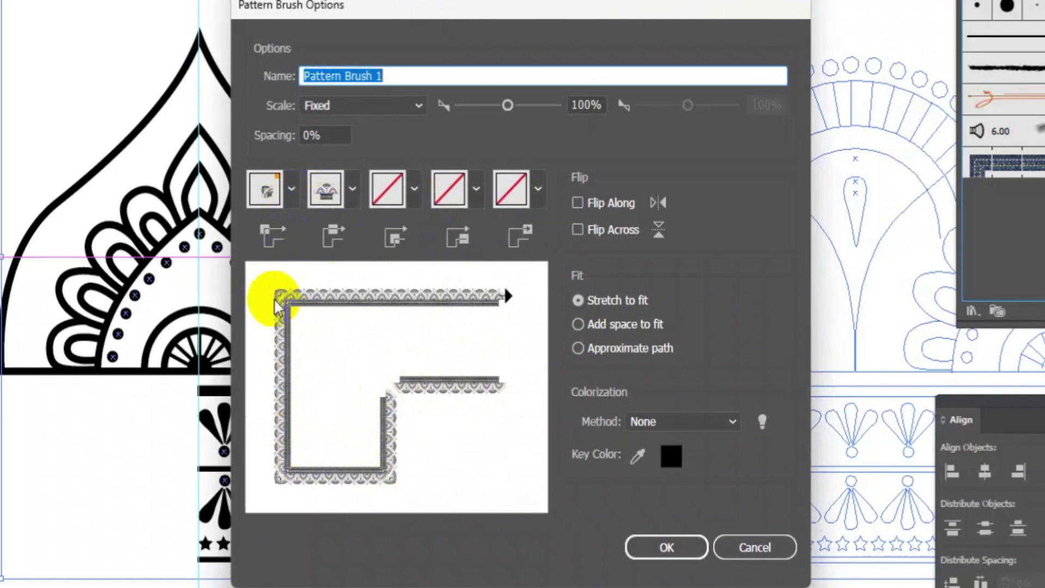
Step: Try the Auto-Overlap outer corner tile for the pattern brush and settle on Auto-Centered instead
left_click(293, 191)
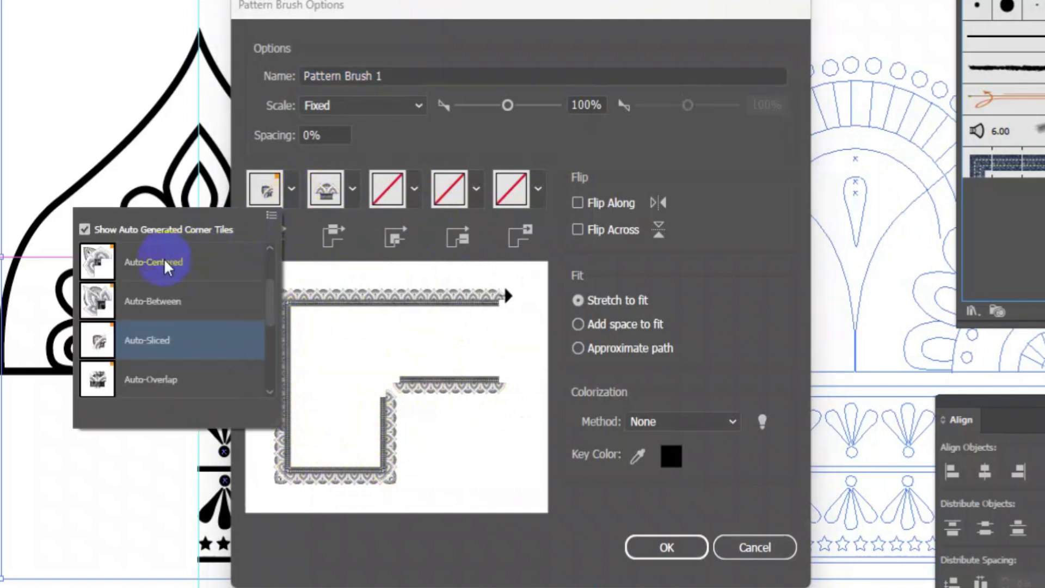
left_click(156, 379)
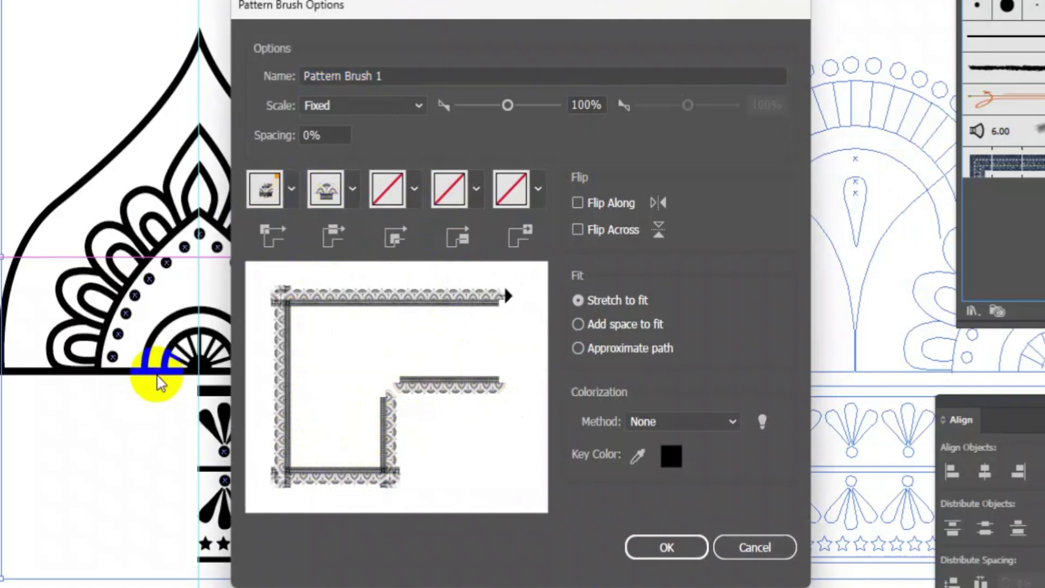
left_click(265, 188)
left_click(200, 258)
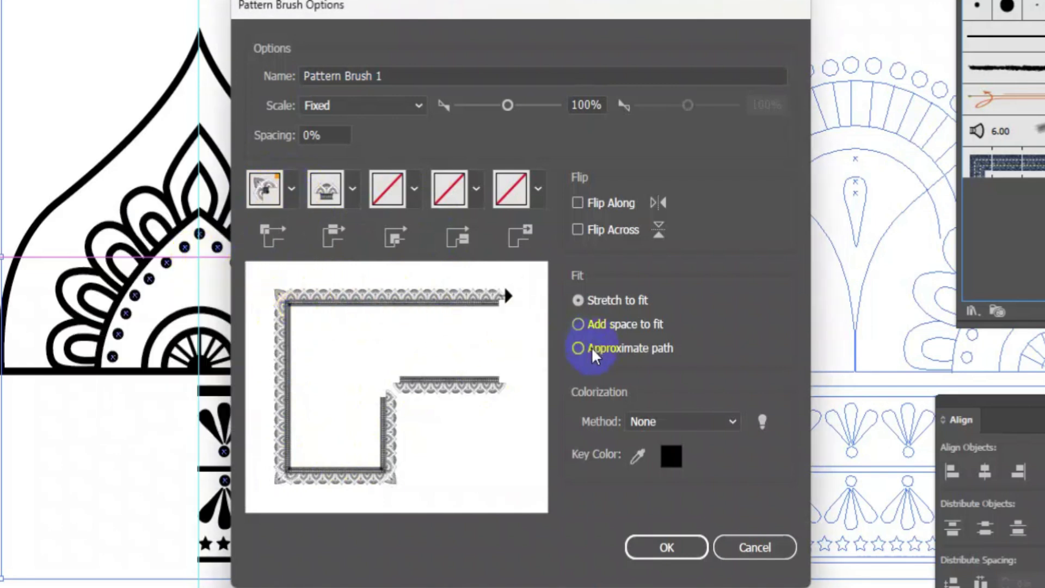
Step: Set the pattern brush's fit to Approximate path and its colorization method to Tints
left_click(576, 348)
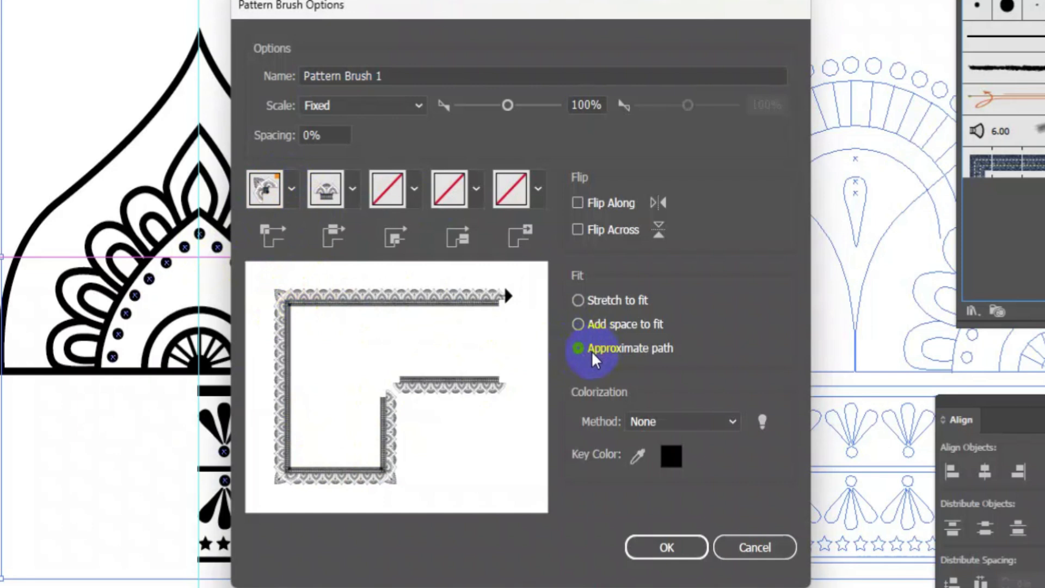
left_click(649, 419)
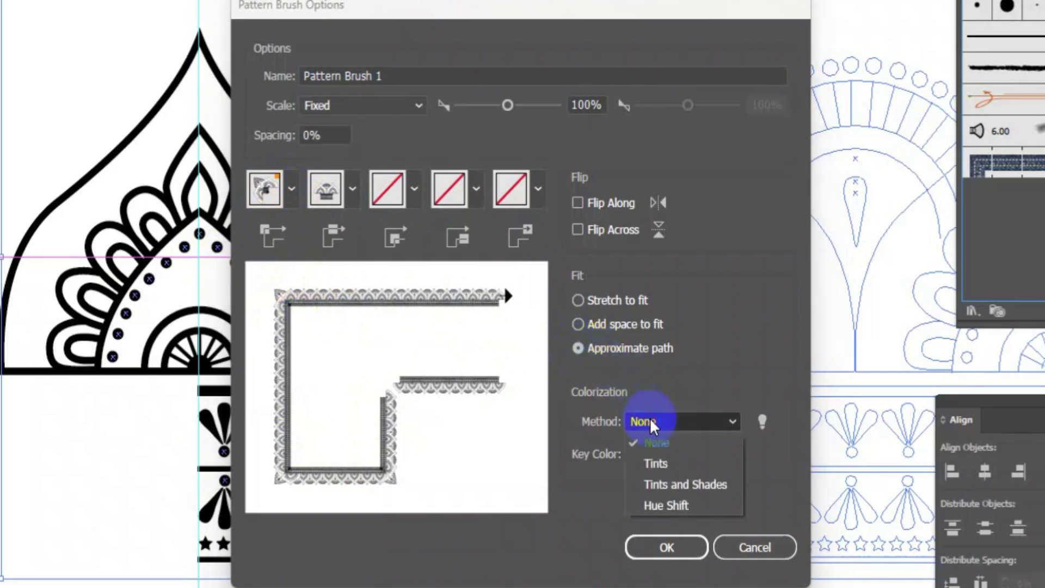
left_click(690, 461)
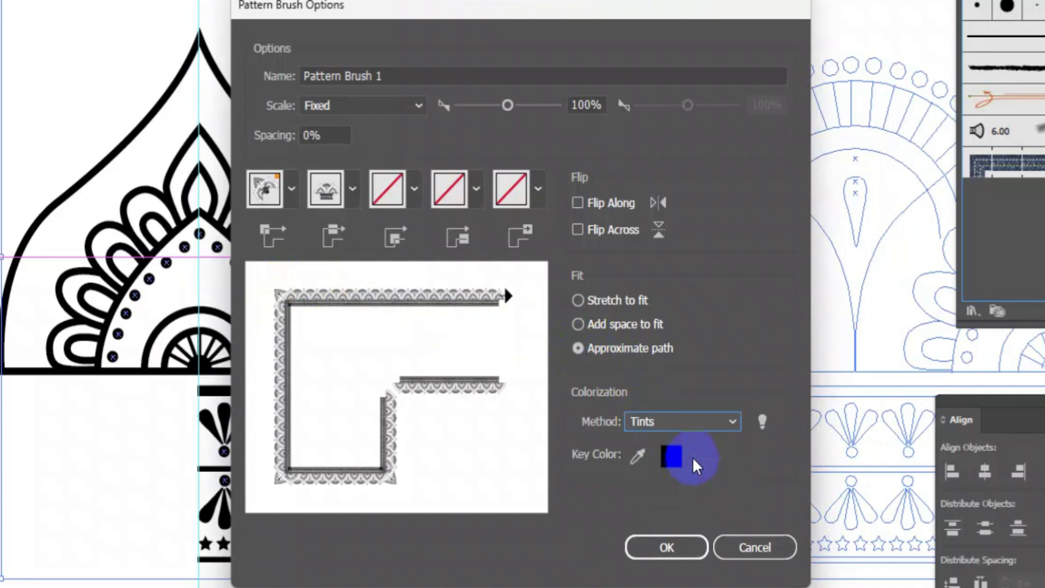
Step: Accept the pattern brush options and deselect the border artwork
left_click(668, 549)
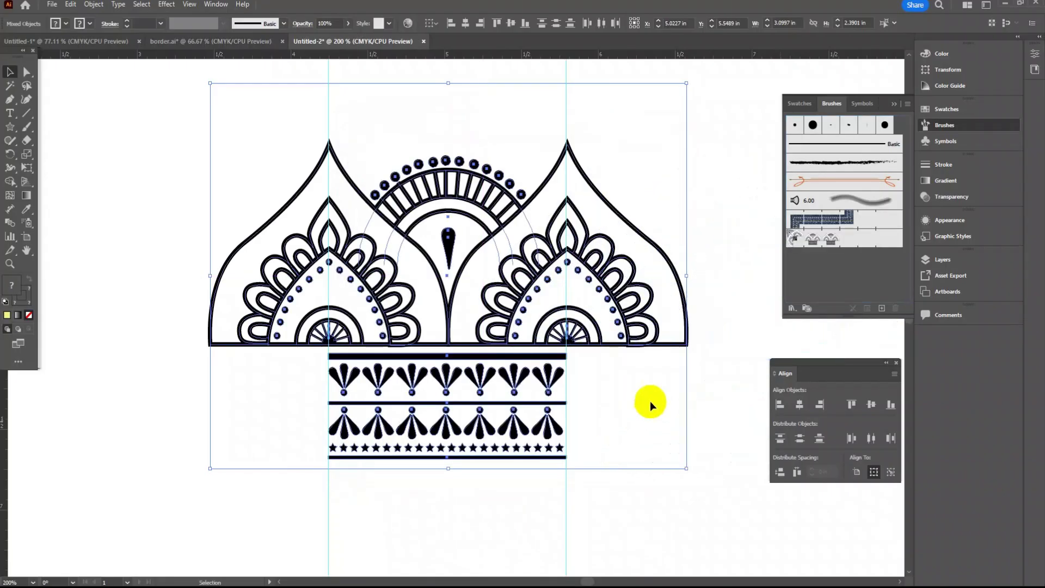
left_click(813, 241)
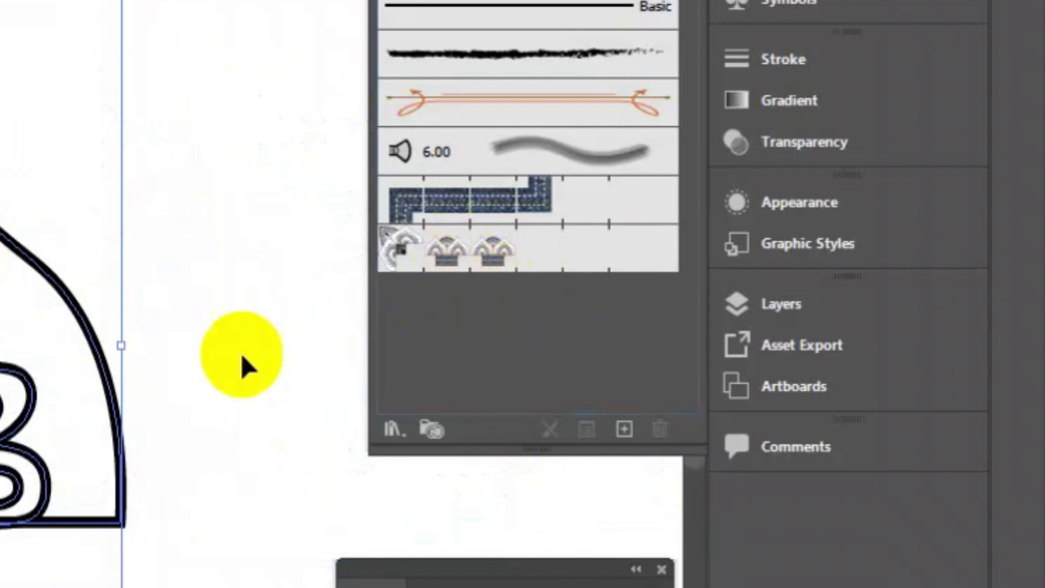
left_click(210, 368)
key("ctrl+minus")
key("ctrl+minus")
key("ctrl+minus")
key("ctrl+minus")
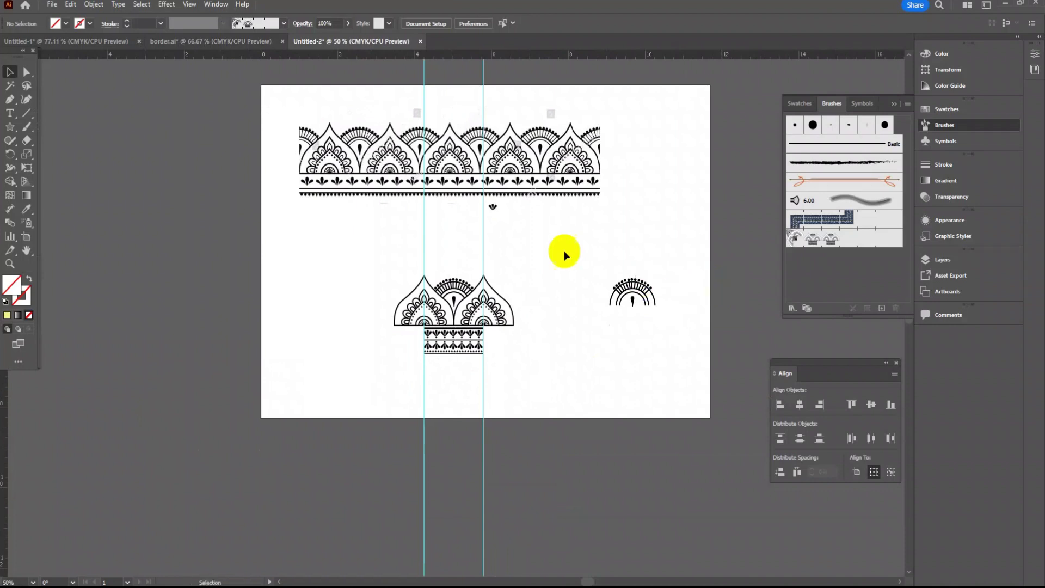
Step: Unlock the guides and clear the artboard, keeping only the spare dotted arch motif beside it
right_click(323, 261)
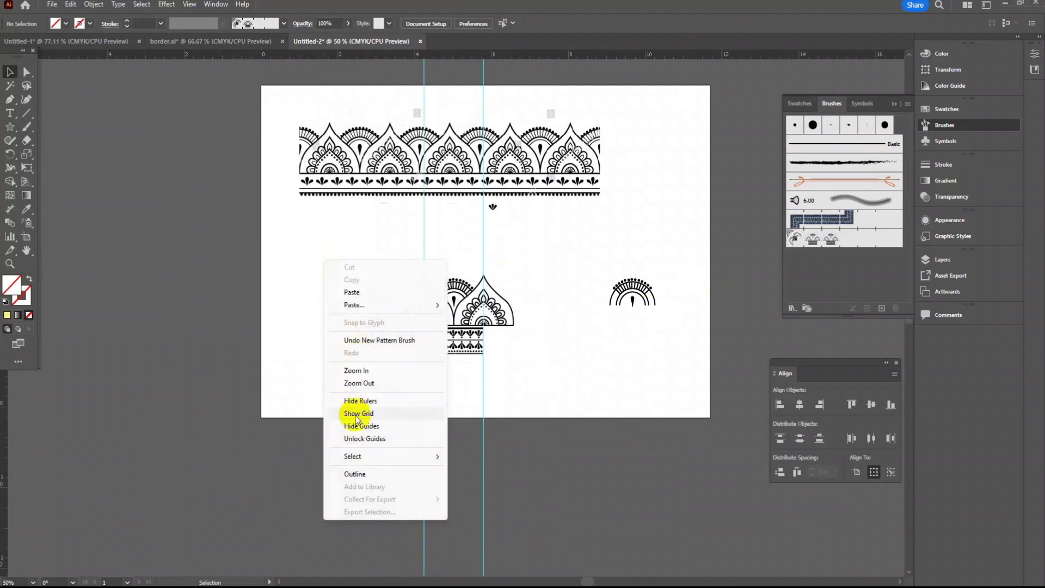
left_click(358, 438)
left_click_drag(279, 97, 693, 406)
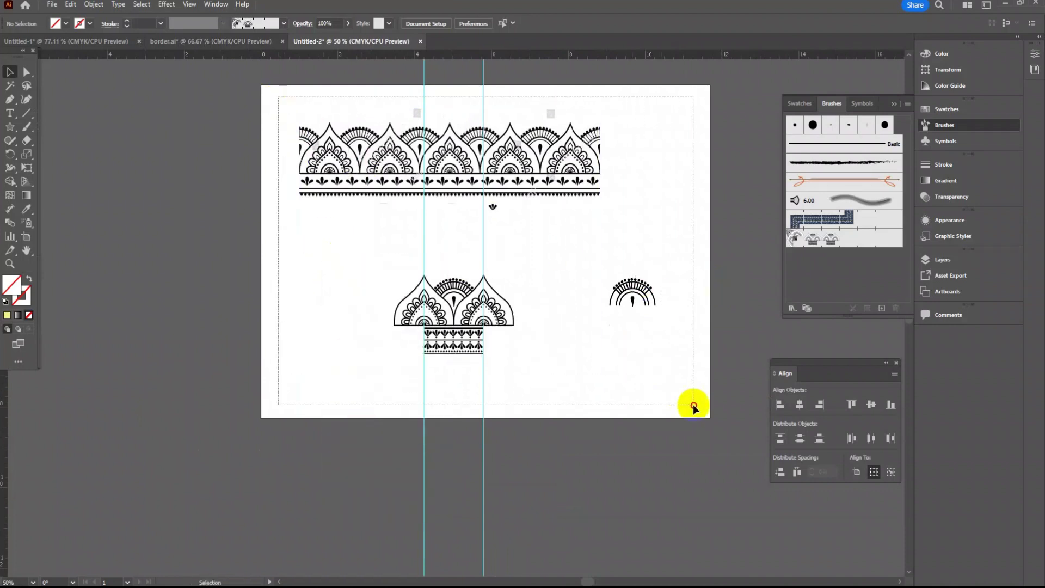
left_click_drag(631, 292, 214, 283)
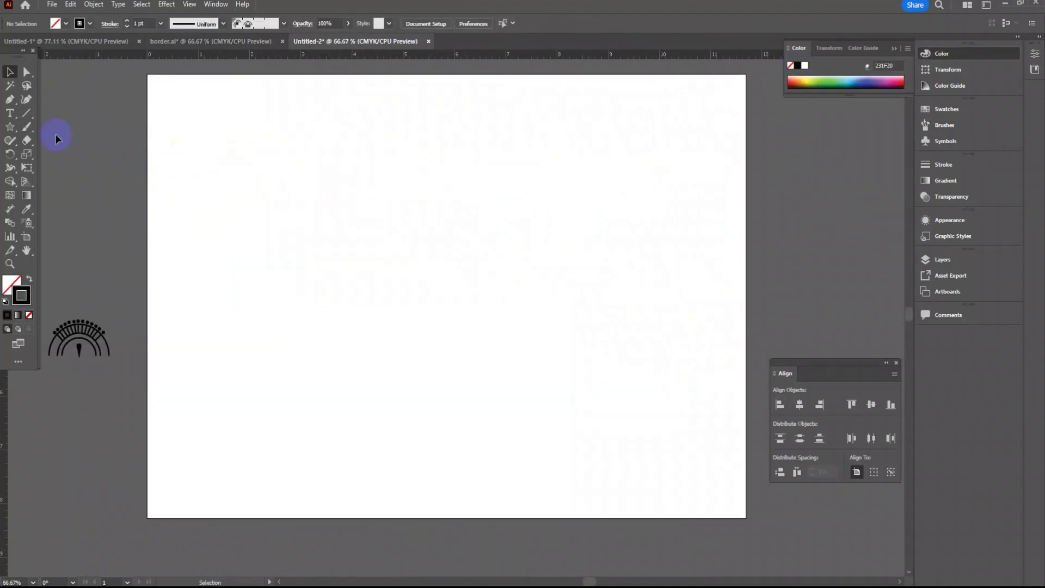
Step: Paint a wavy test stroke across the artboard with the Paintbrush tool and the mandala pattern brush
left_click(26, 127)
mouse_move(164, 144)
left_mouse_down()
mouse_move(191, 142)
mouse_move(358, 177)
mouse_move(600, 340)
mouse_move(732, 346)
left_mouse_up()
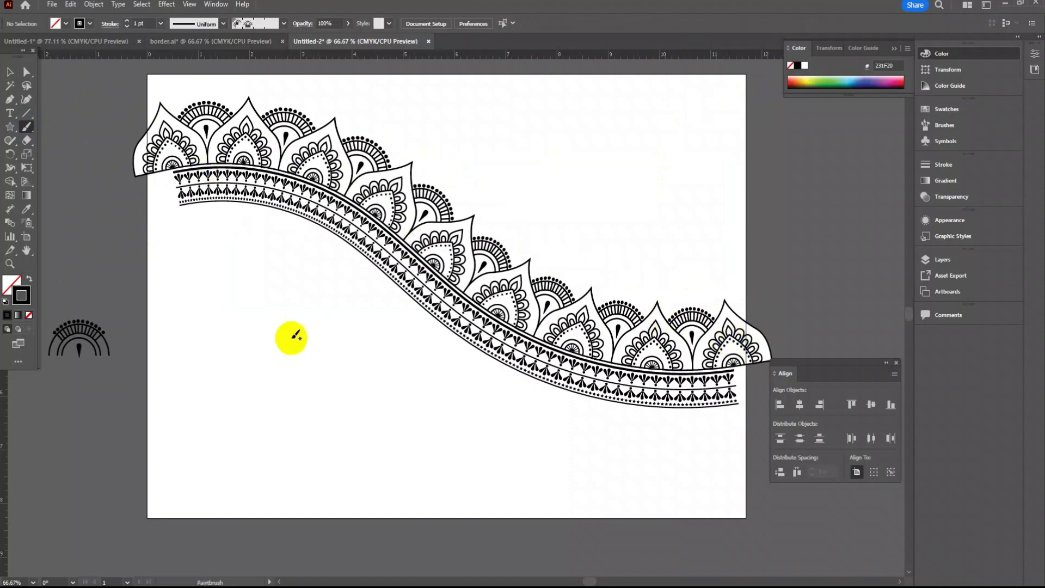
mouse_move(292, 338)
left_mouse_down()
mouse_move(406, 254)
mouse_move(624, 178)
mouse_move(712, 181)
left_mouse_up()
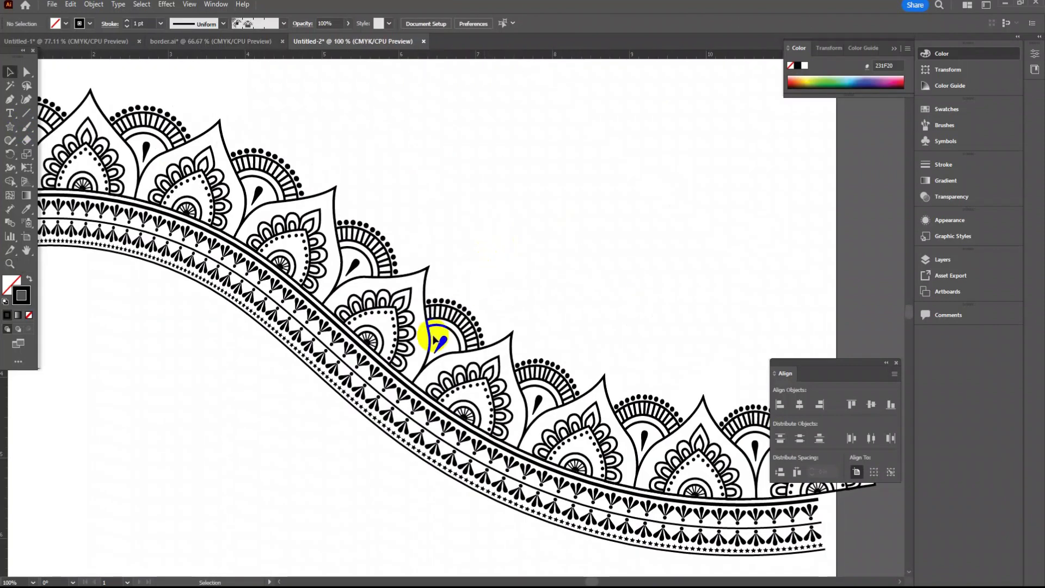
Step: Select the painted border stroke and reduce its stroke weight to 0.5 pt and then 0.25 pt
left_click_drag(484, 230, 330, 436)
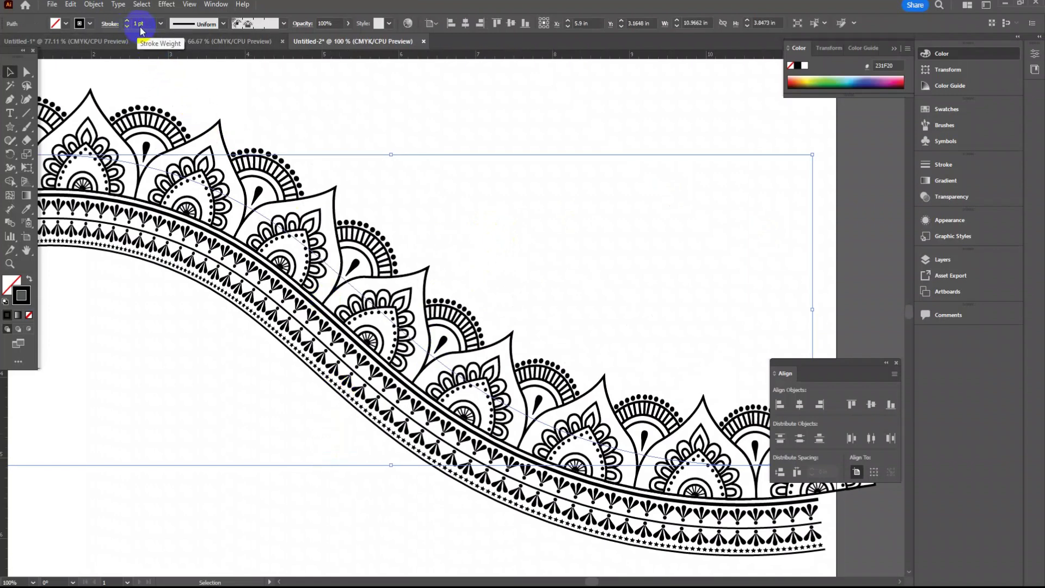
left_click(161, 24)
left_click(175, 49)
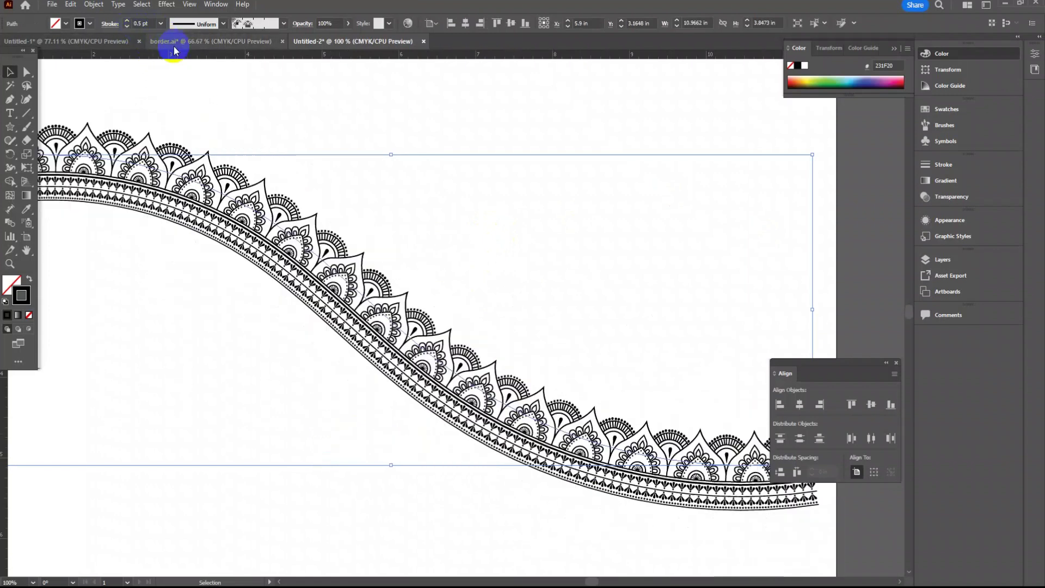
left_click(162, 25)
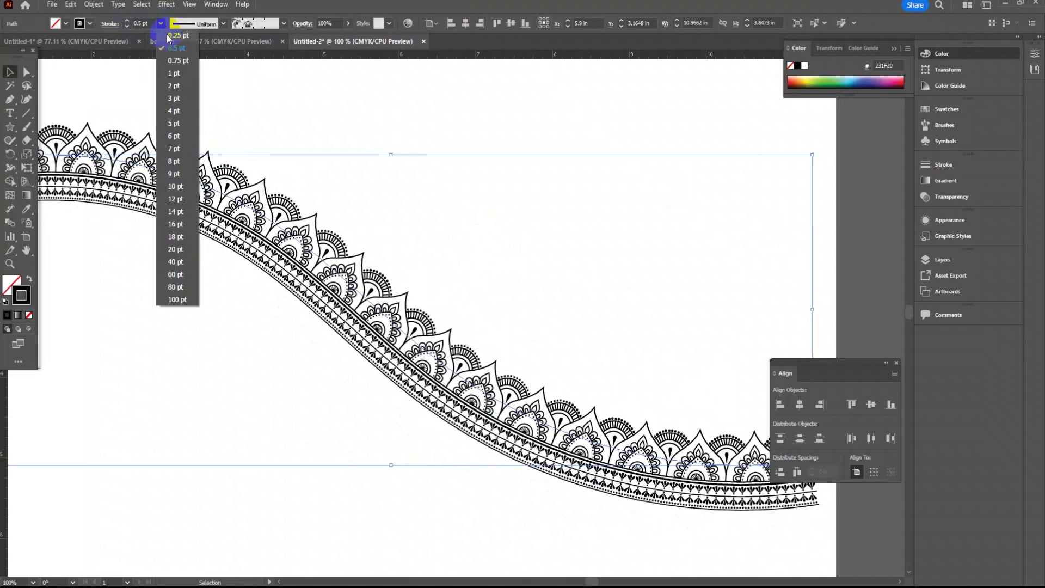
left_click(173, 35)
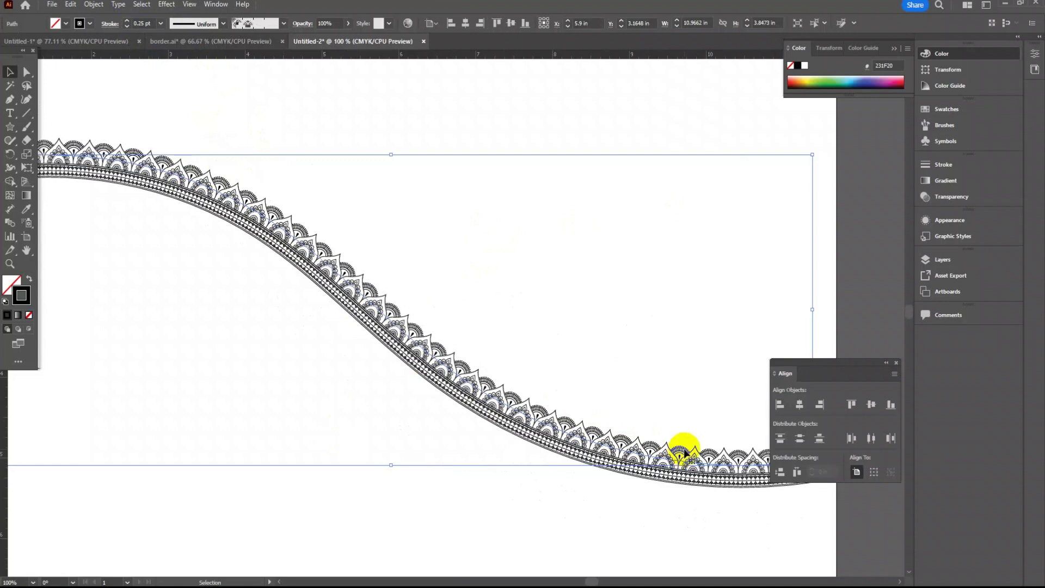
Step: Delete the painted test stroke from the artboard
key("Delete")
key("ctrl+minus")
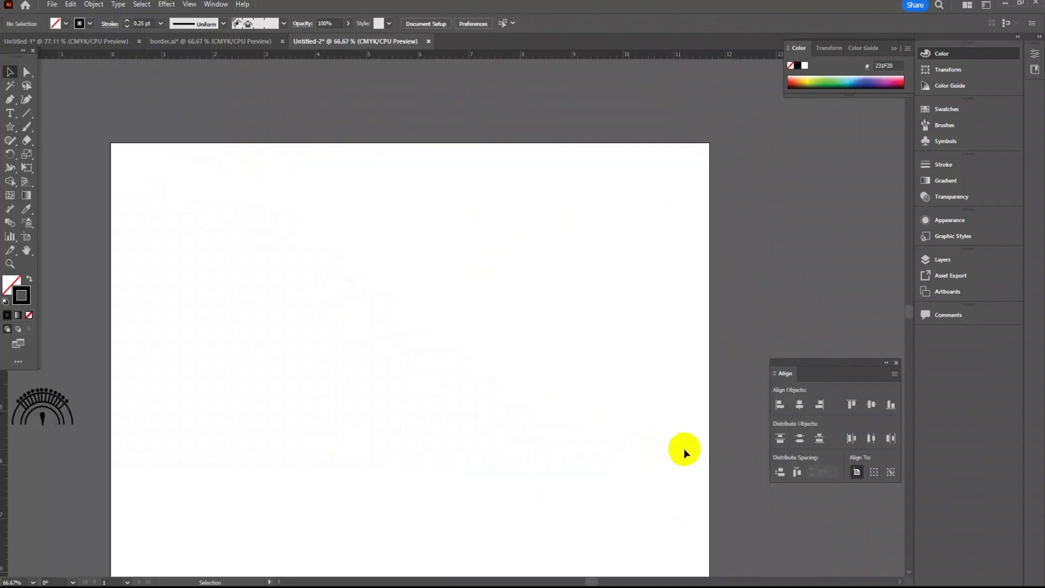
scroll(588, 327, "down", 2)
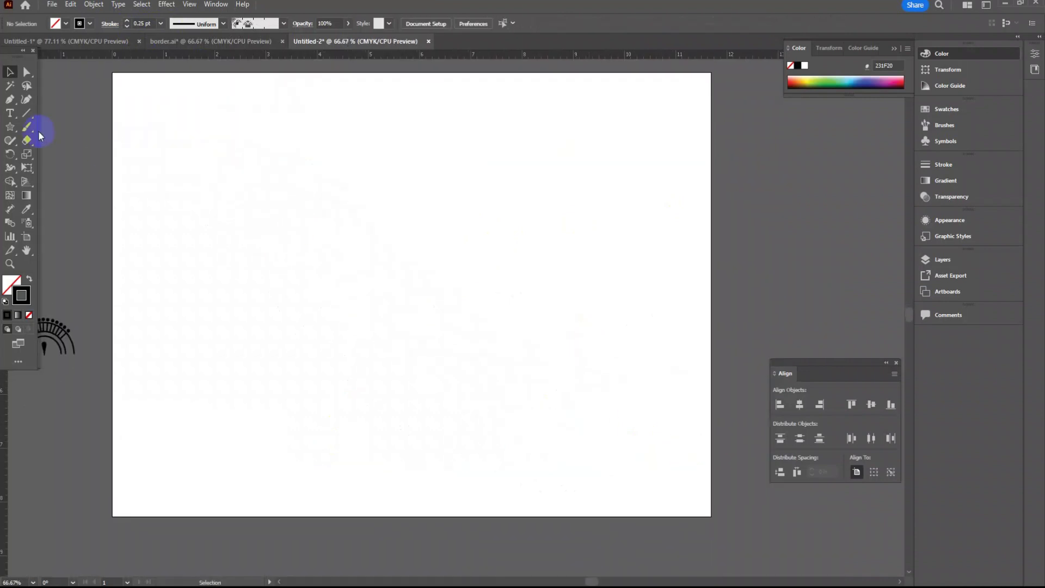
Step: Draw a rectangle about 10.06 by 7.11 in on the artboard and apply the mandala pattern brush to it
left_click(11, 128)
left_click(46, 126)
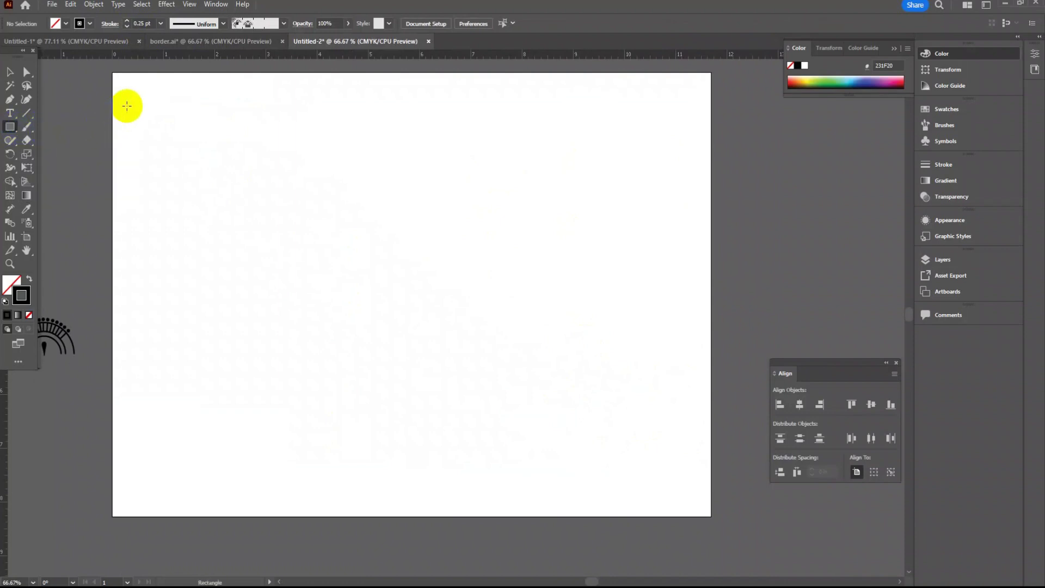
left_click_drag(162, 105, 677, 486)
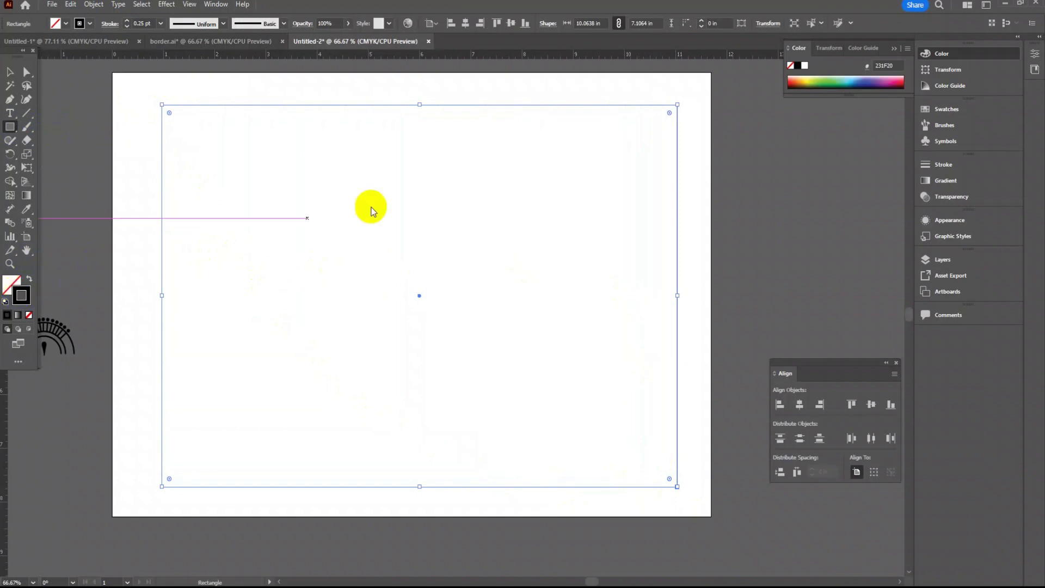
left_click(966, 131)
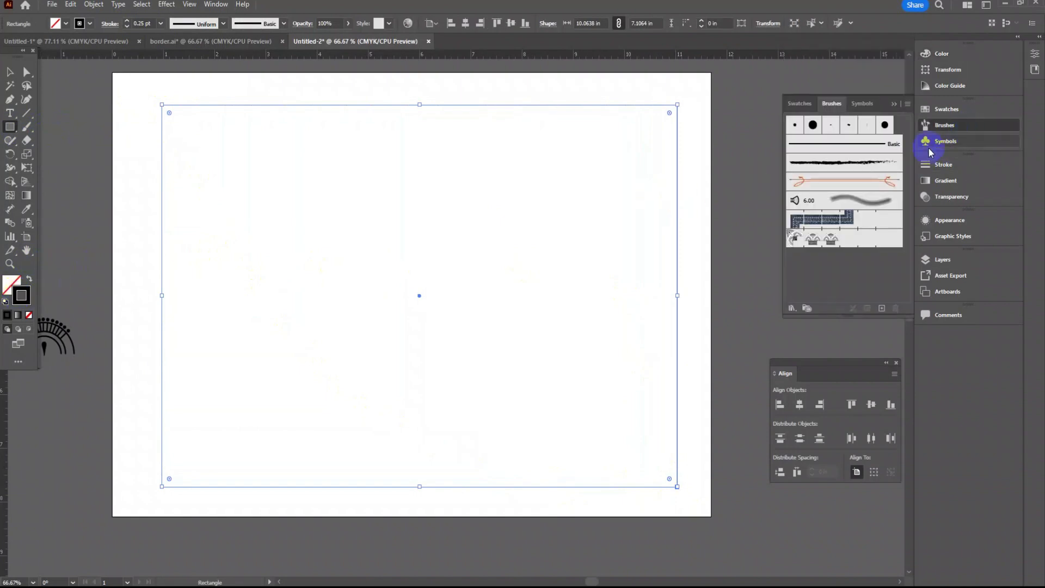
left_click(830, 240)
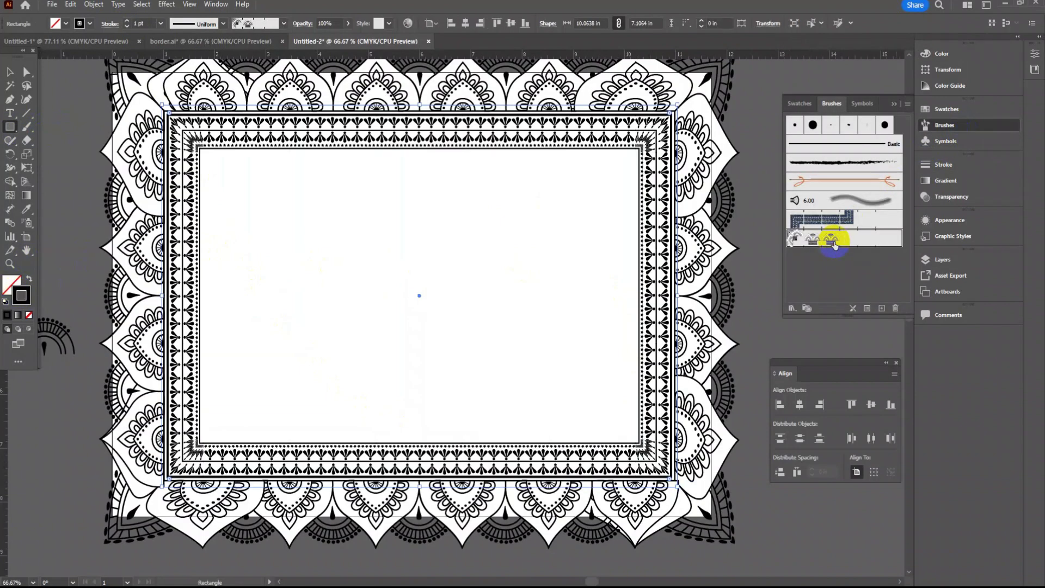
Step: Scale the mandala frame down about its centre to about 6.72 by 4.74 in
scroll(709, 233, "up", 2)
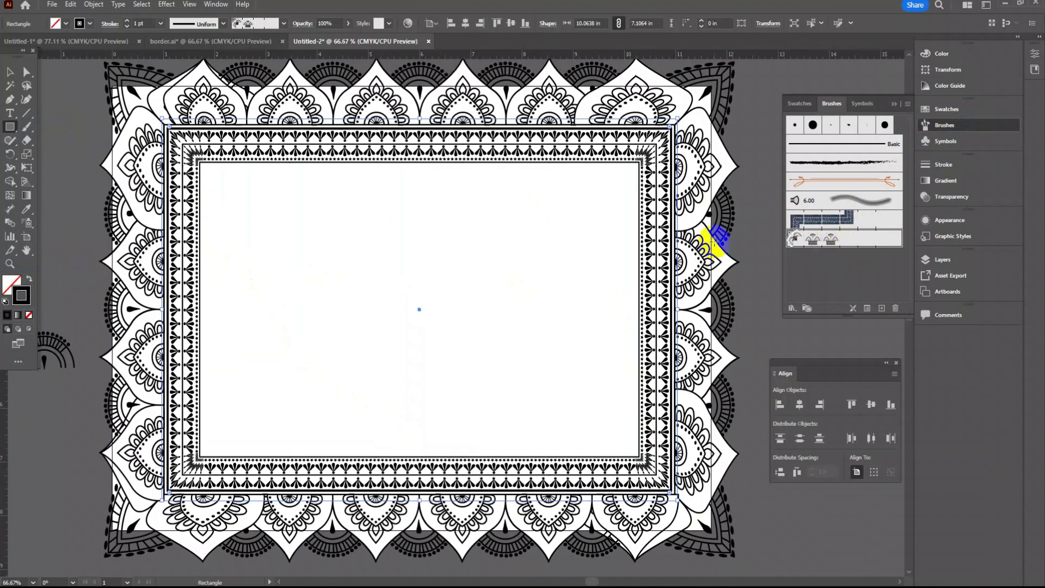
left_click(10, 71)
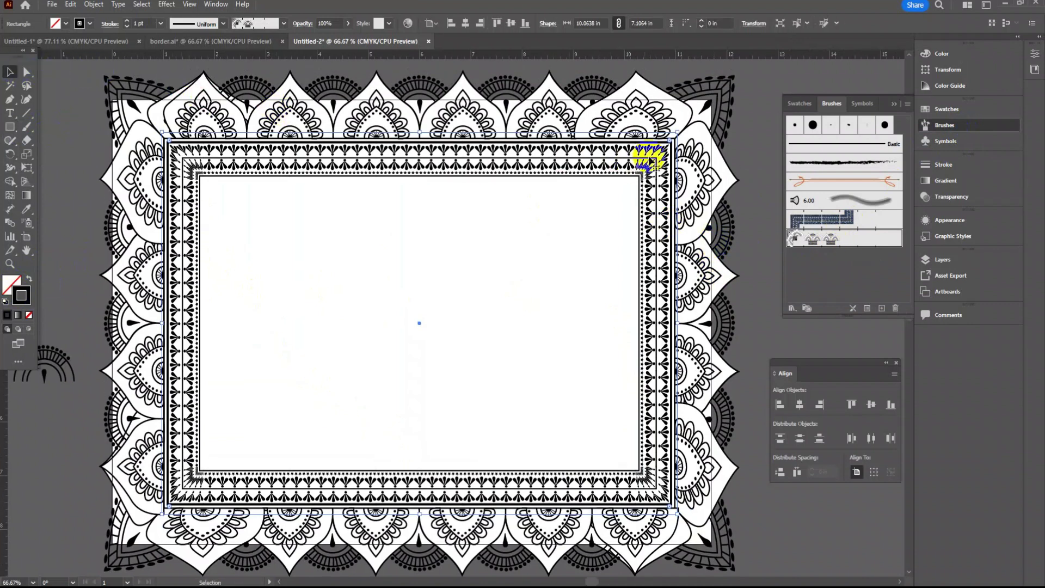
left_click_drag(677, 131, 593, 198)
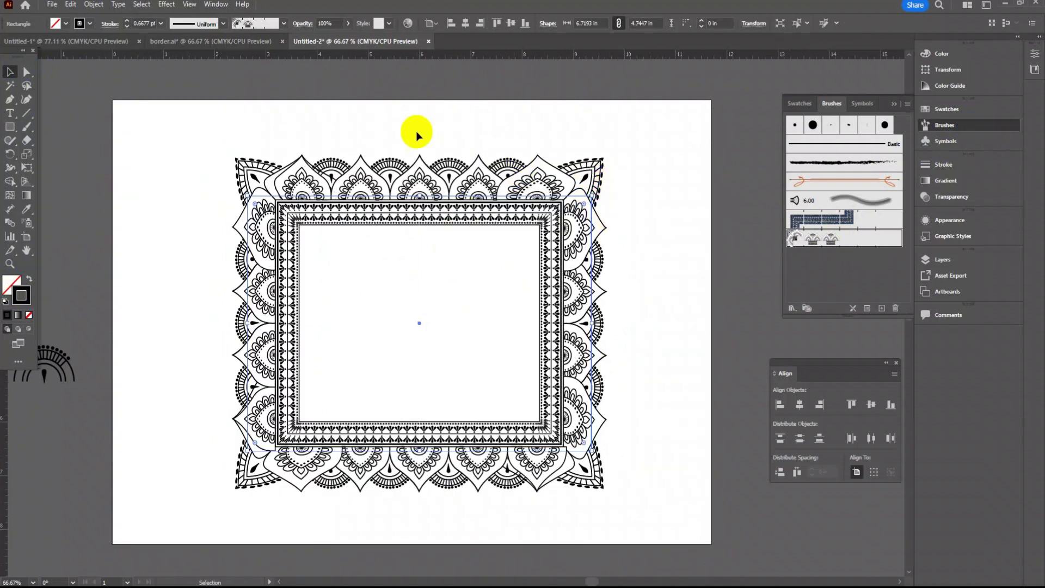
Step: Try stroke weights of 2 pt and 0.5 pt on the frame and settle on 0.25 pt
left_click(160, 24)
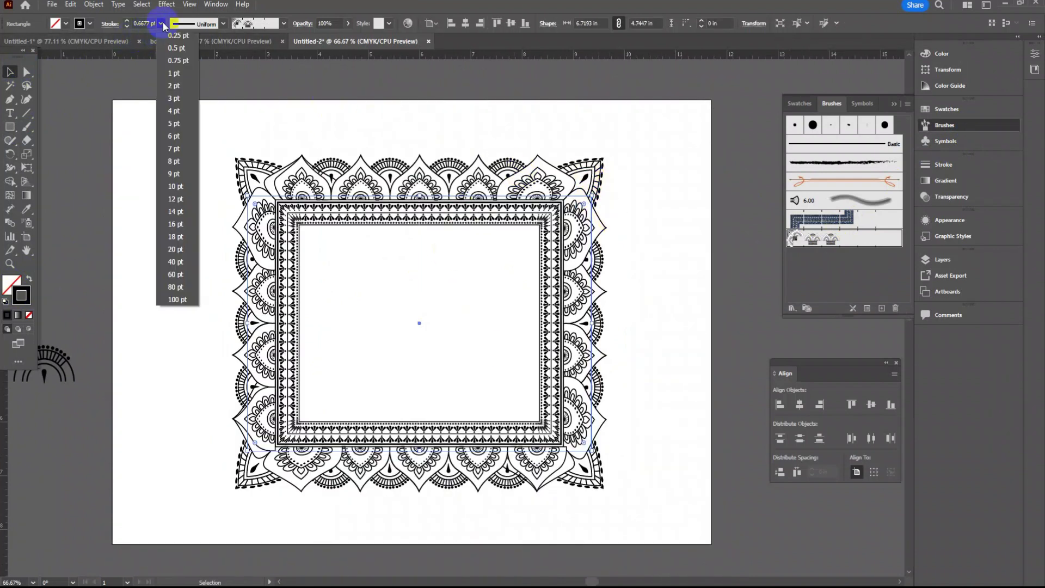
left_click(175, 91)
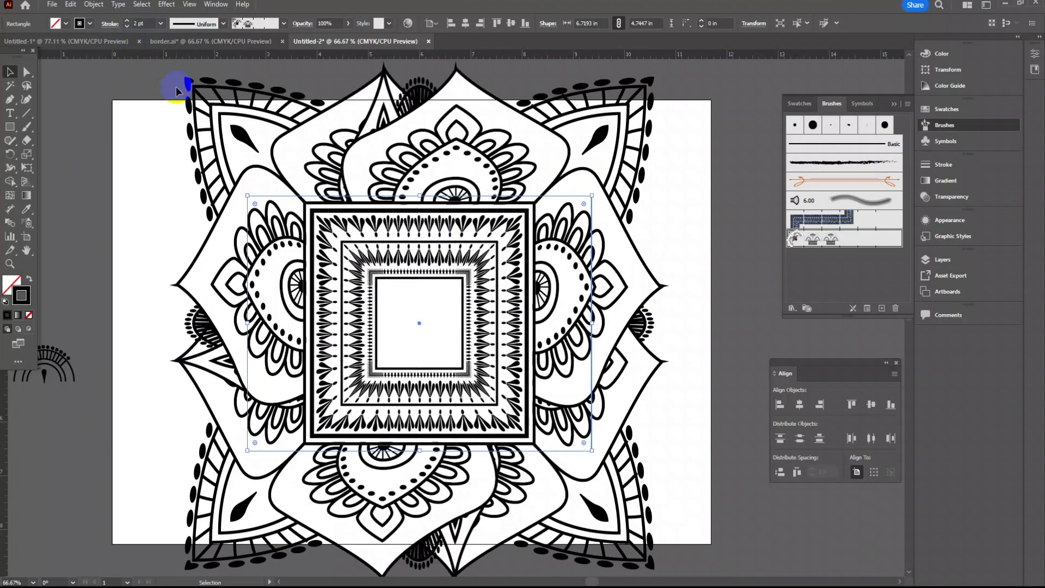
left_click(160, 24)
left_click(173, 53)
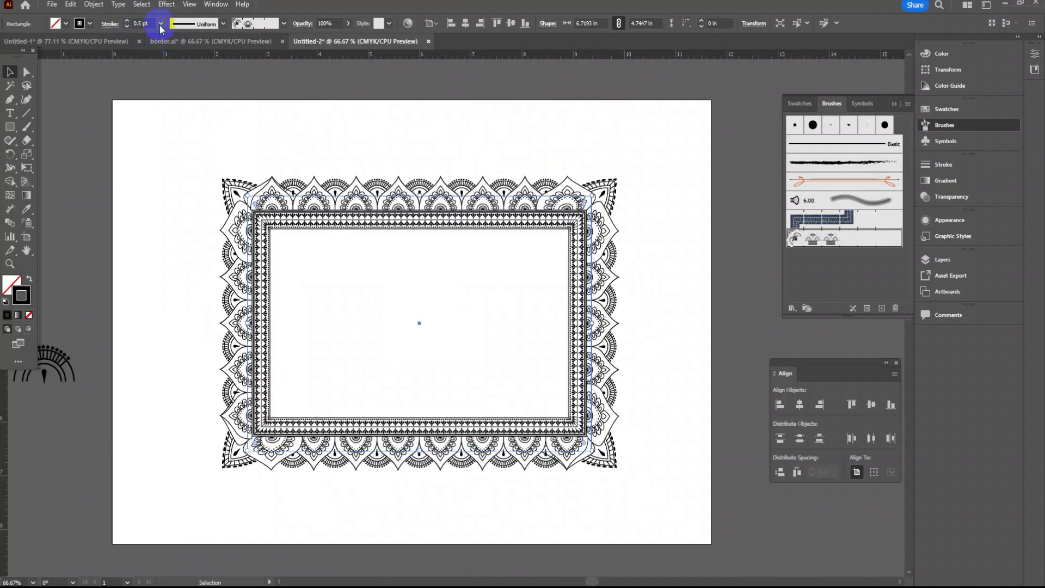
left_click(160, 24)
left_click(172, 39)
left_click(247, 128)
Step: Examine the pattern along the frame's upper edge and at its upper-right corner close up
key("z")
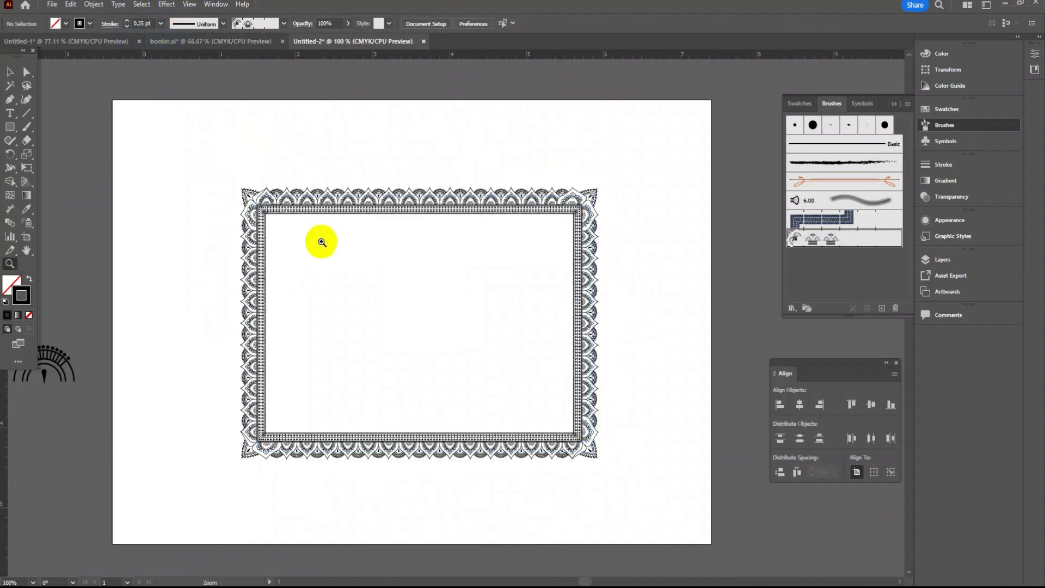
left_click(329, 255)
left_click(402, 288)
left_click(430, 285)
left_click_drag(438, 283, 279, 229)
left_click_drag(523, 338, 345, 261)
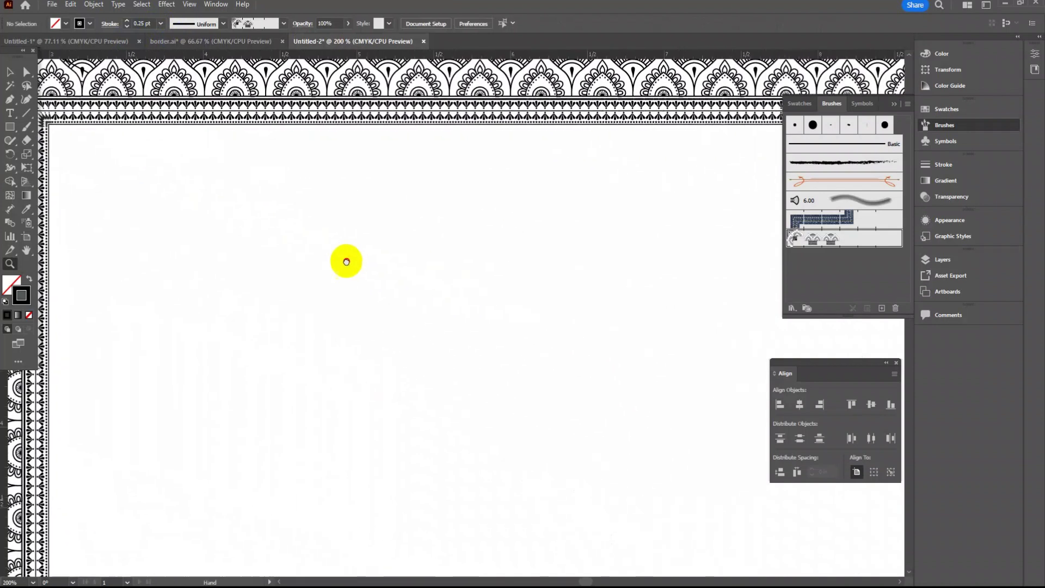
left_click_drag(574, 334, 286, 342)
left_click_drag(518, 296, 523, 388)
key("v")
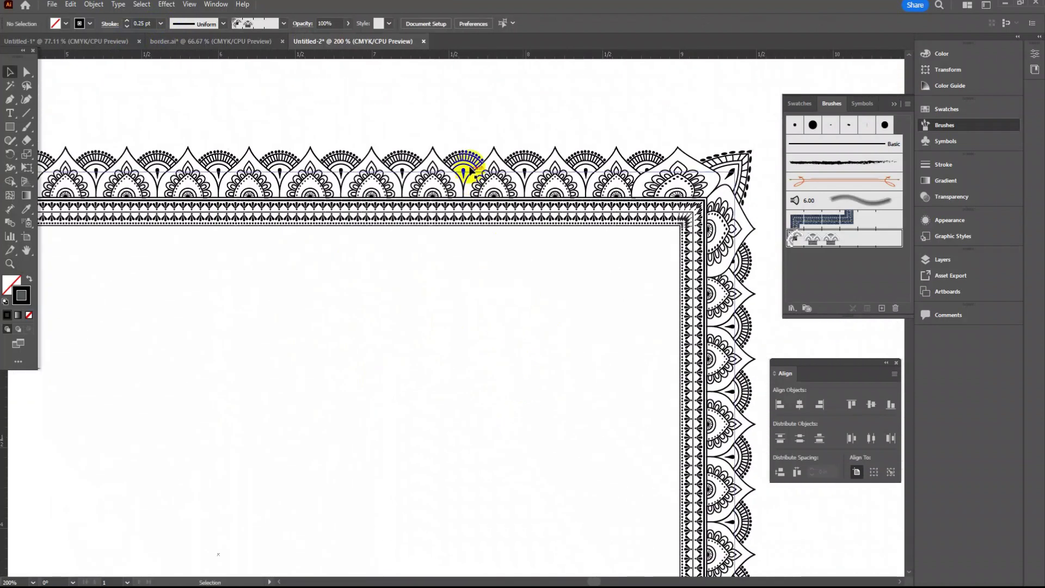
Step: Turn on Flip Across for the frame's pattern brush and apply the change to the existing strokes
left_click(493, 193)
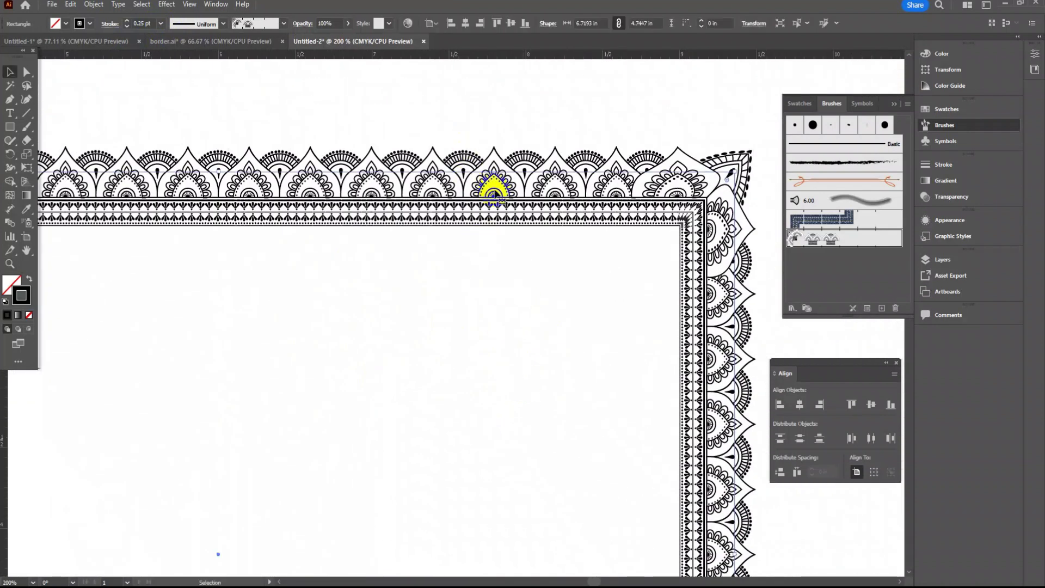
scroll(495, 187, "up", 3)
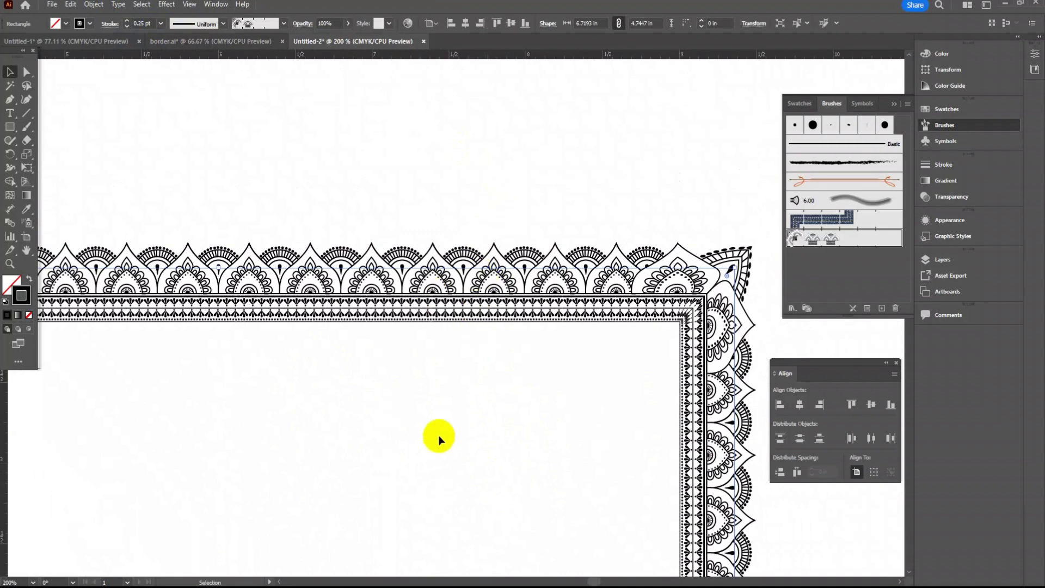
left_click(825, 243)
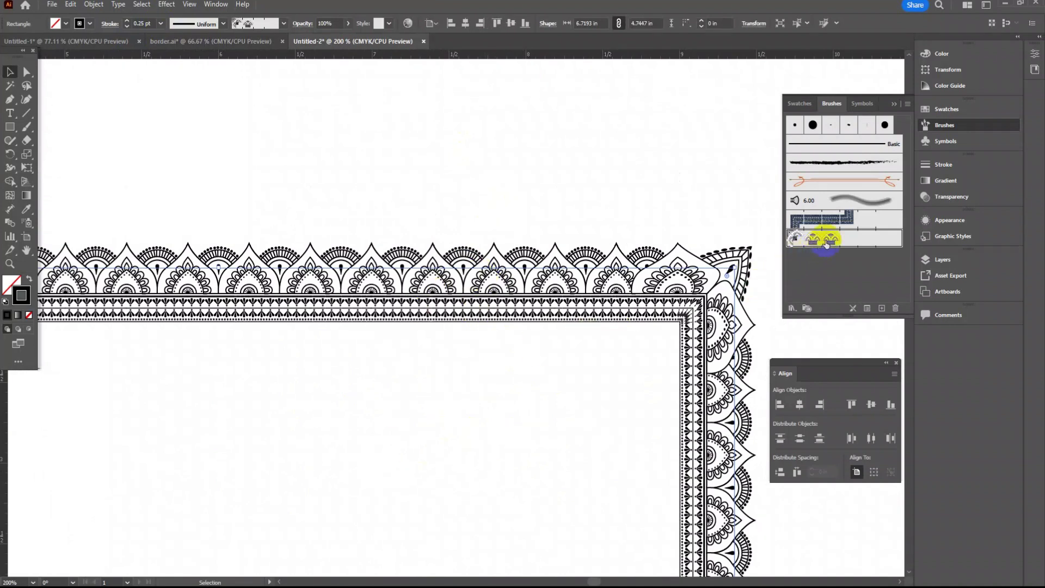
double_click(834, 245)
double_click(835, 242)
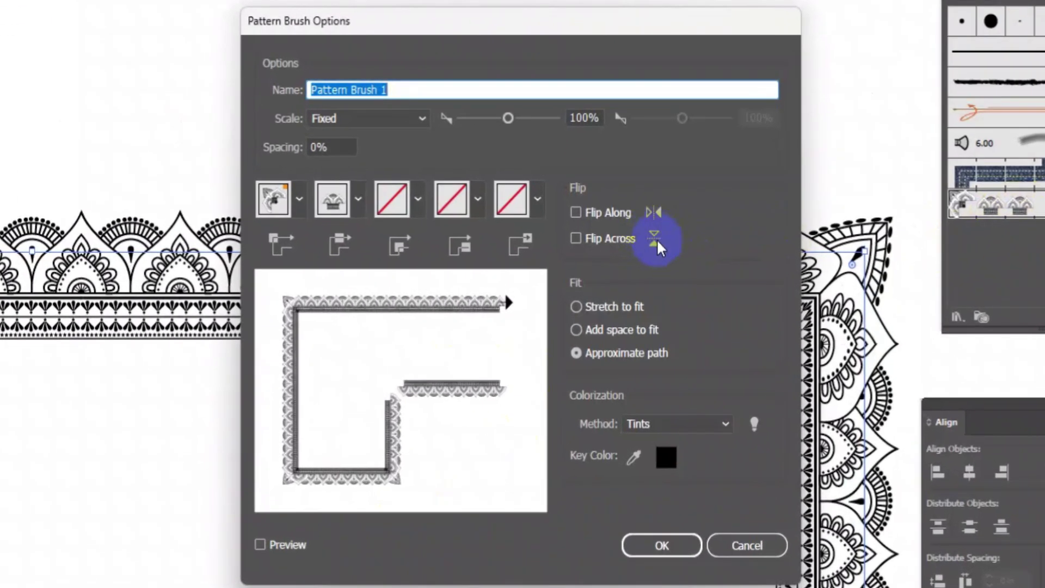
left_click(575, 240)
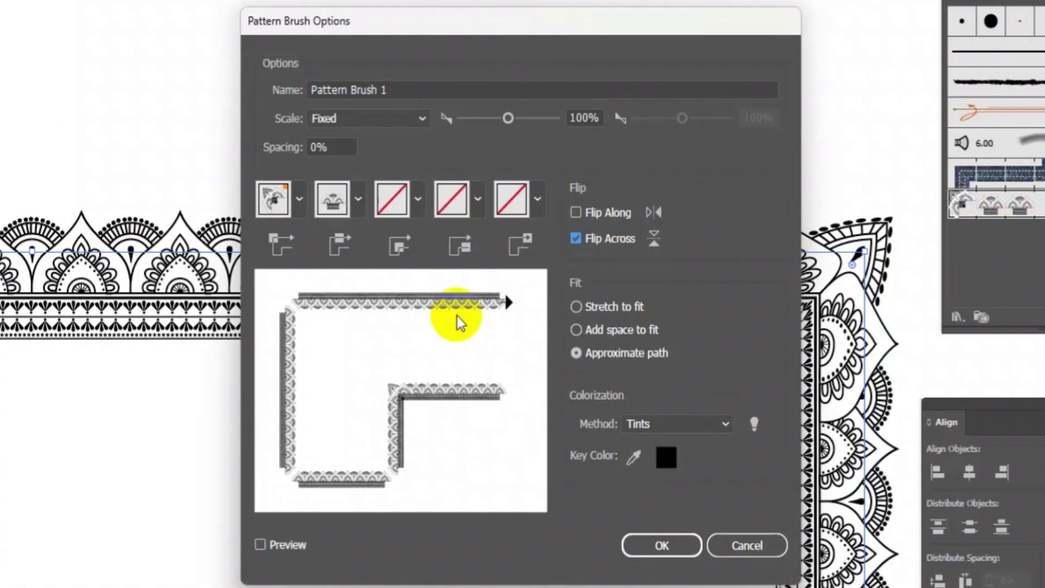
left_click(664, 543)
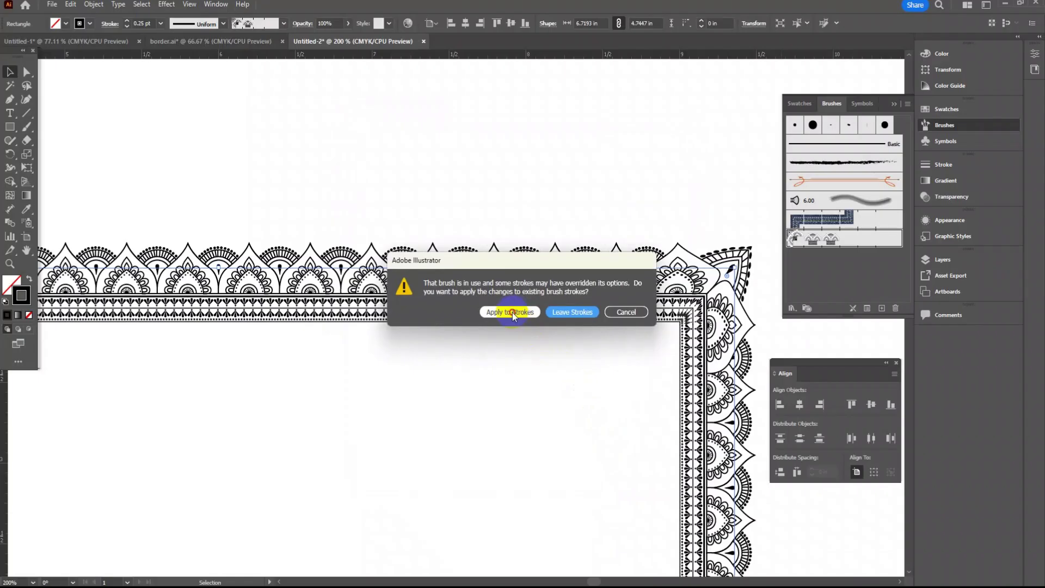
left_click(507, 324)
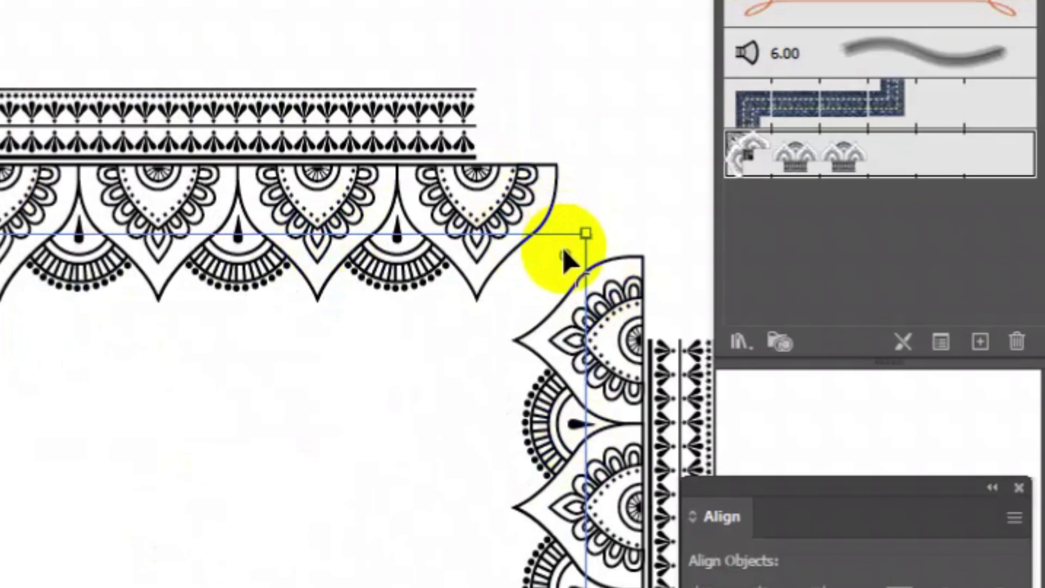
Step: Round the frame's corners to a radius of about 0.12 in
left_click(725, 274)
left_click_drag(564, 255, 536, 296)
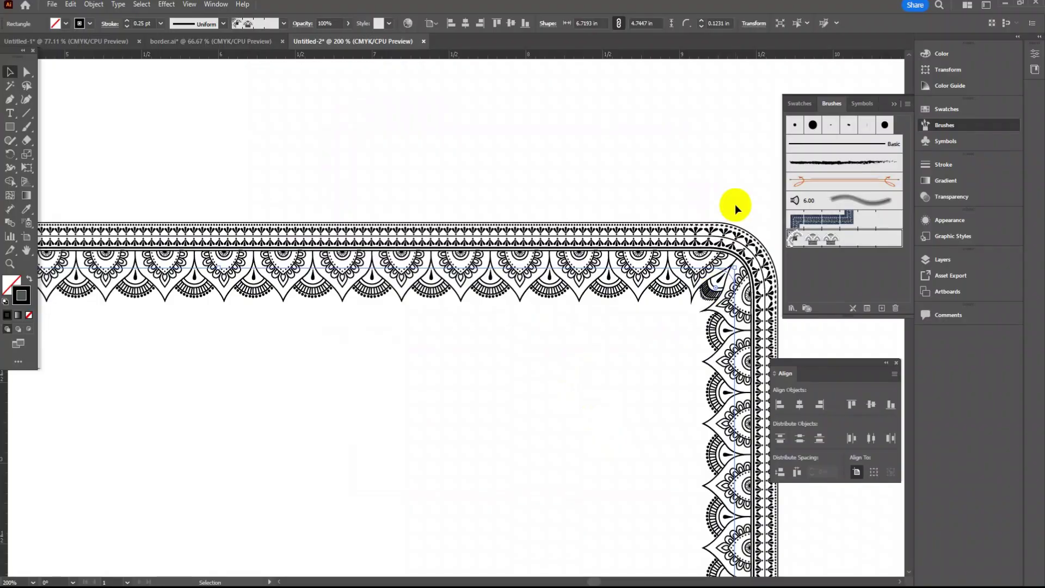
Step: Float the color swatches over the artwork and try CMYK Red, CMYK Yellow and CMYK Blue as the frame's stroke color
left_click(734, 204)
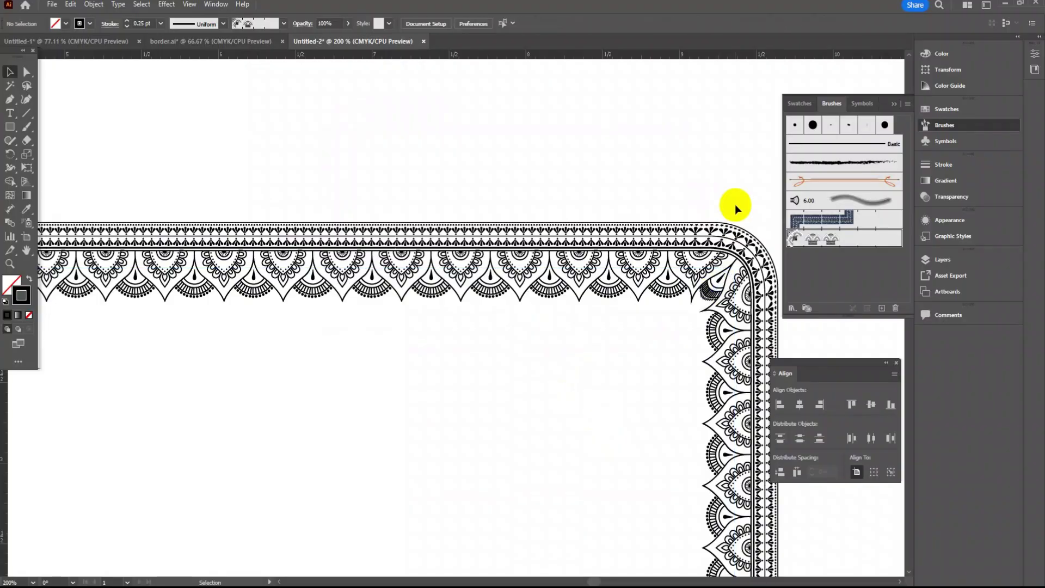
left_click(606, 236)
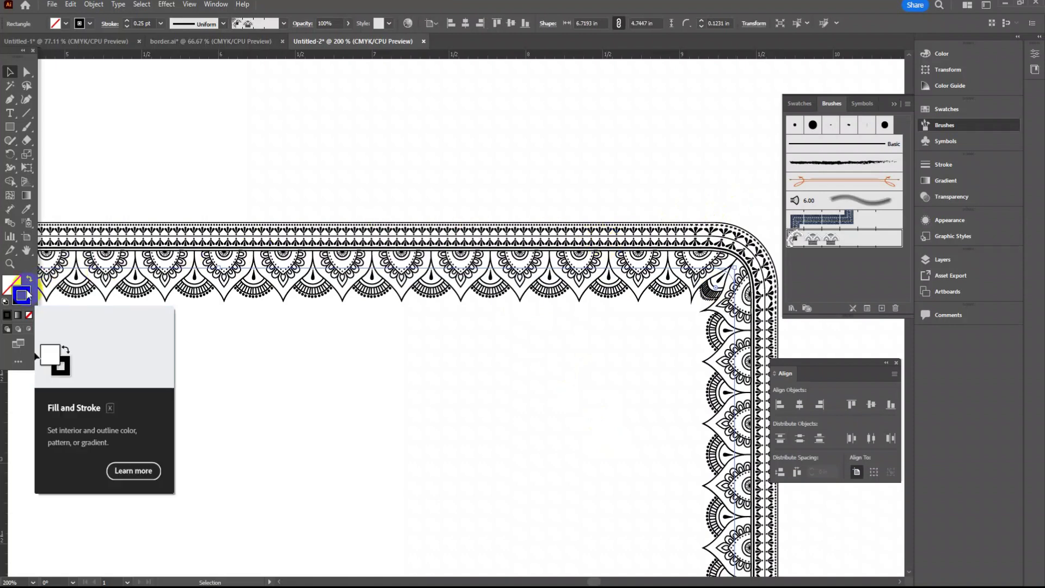
left_click(948, 113)
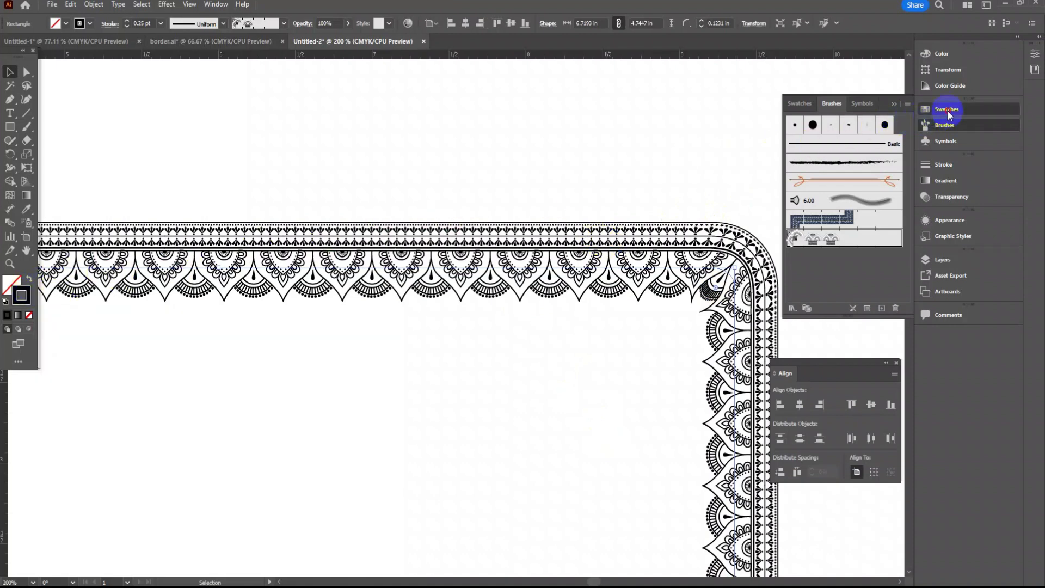
left_click_drag(791, 101, 389, 322)
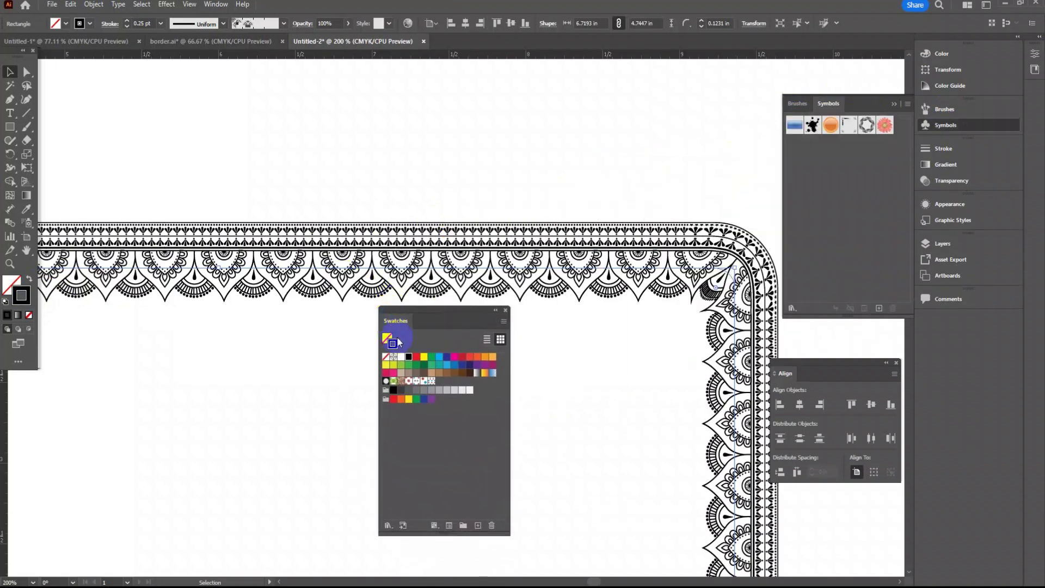
left_click(416, 357)
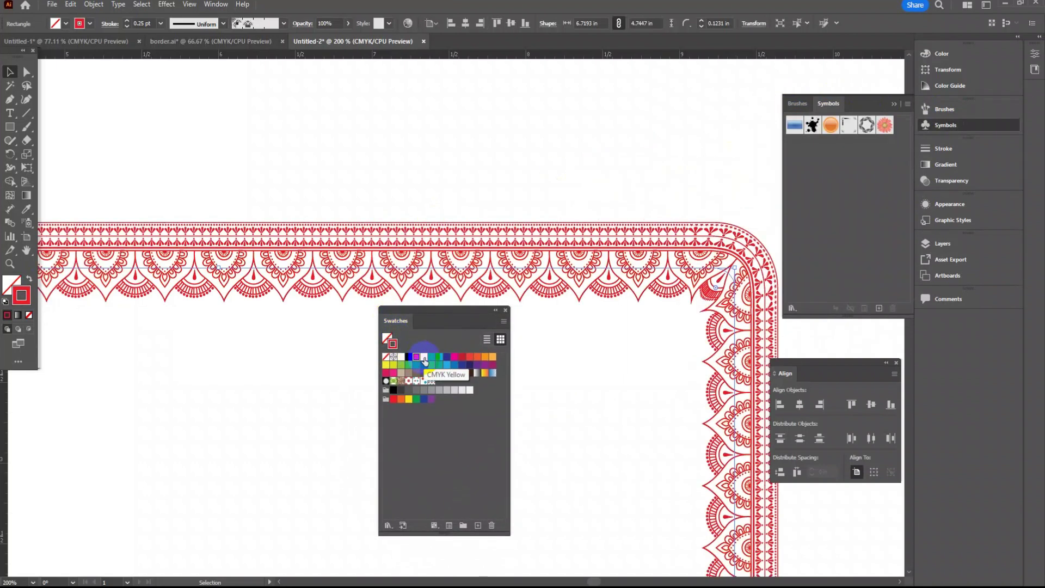
left_click(424, 359)
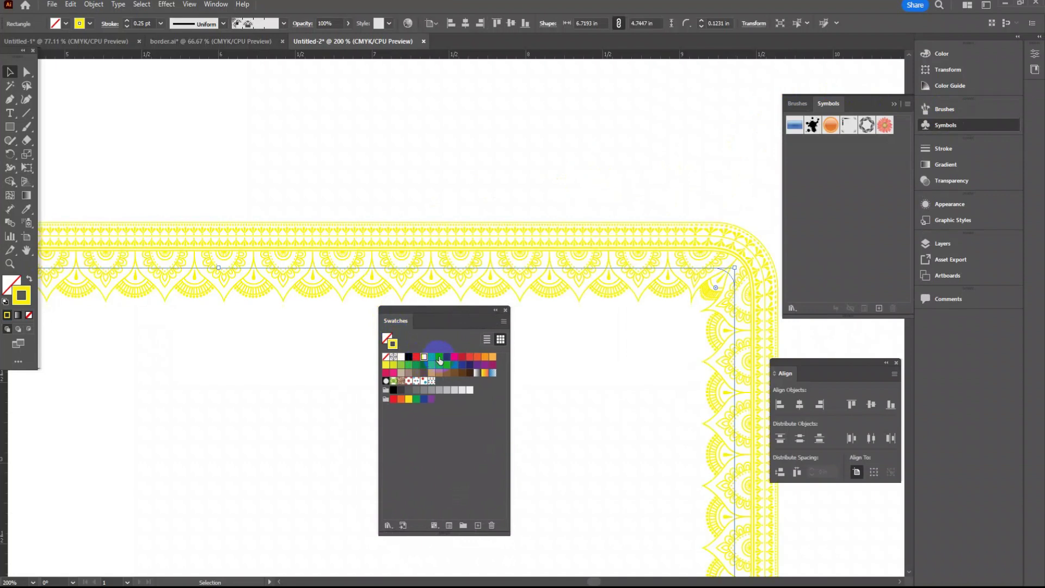
left_click(462, 366)
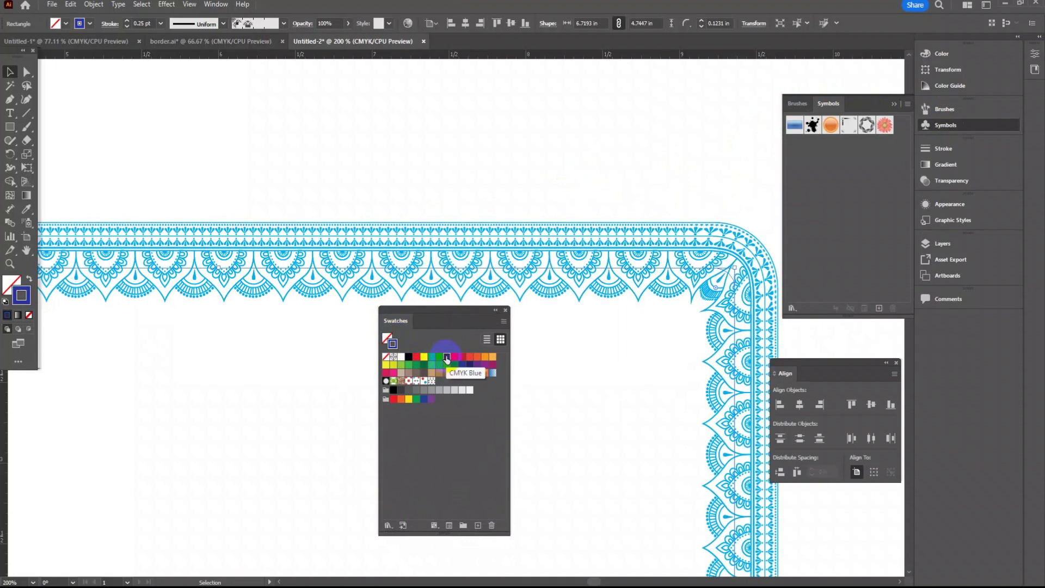